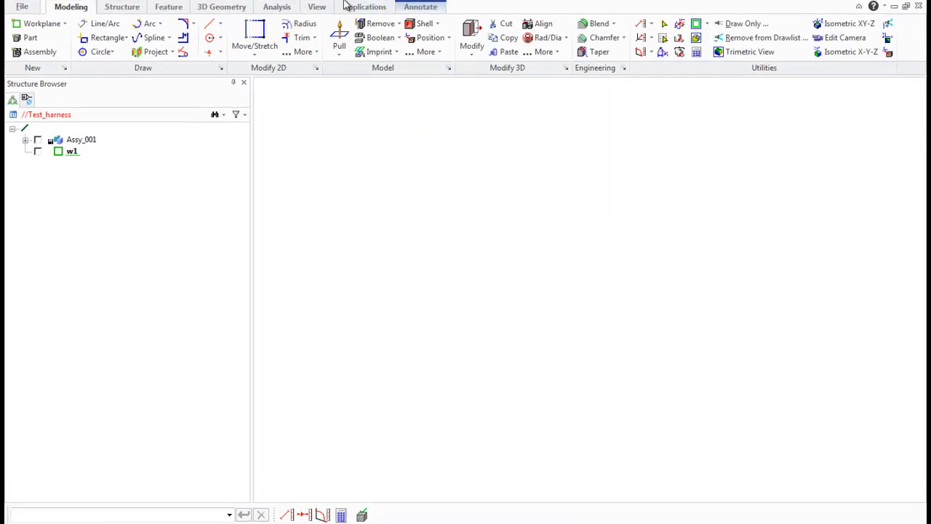
- Enable the SpaceCable base module from the licensed Modules dialog and close it
{"action": "left_click", "coordinate": [351, 5]}
{"action": "left_click", "coordinate": [314, 65]}
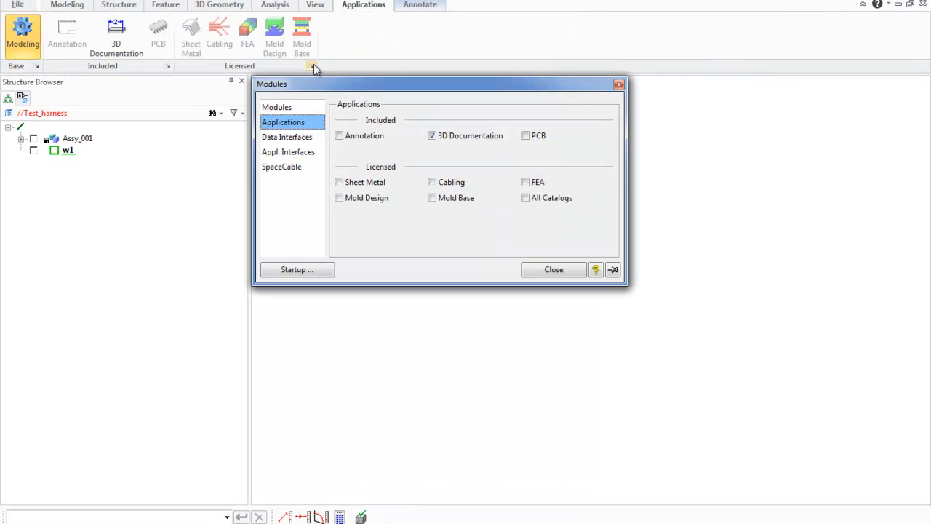
{"action": "left_click", "coordinate": [285, 173]}
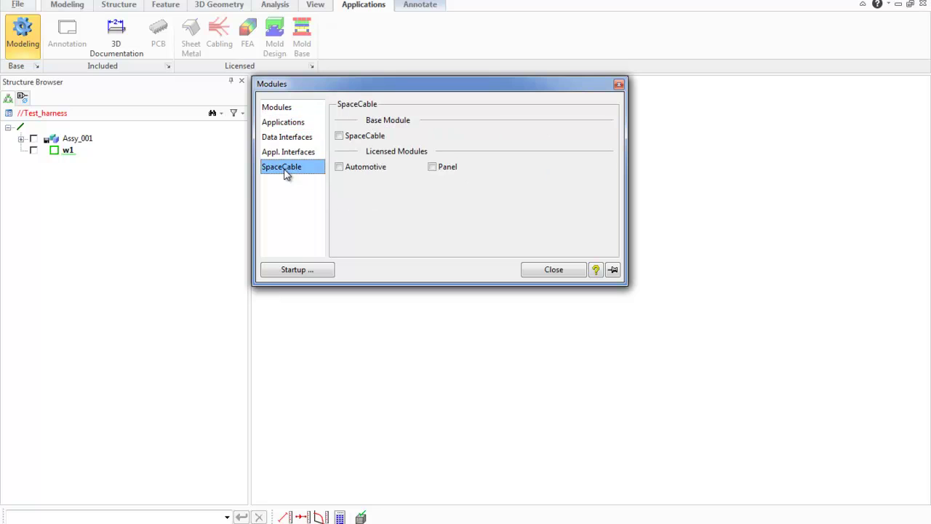
{"action": "left_click", "coordinate": [339, 136]}
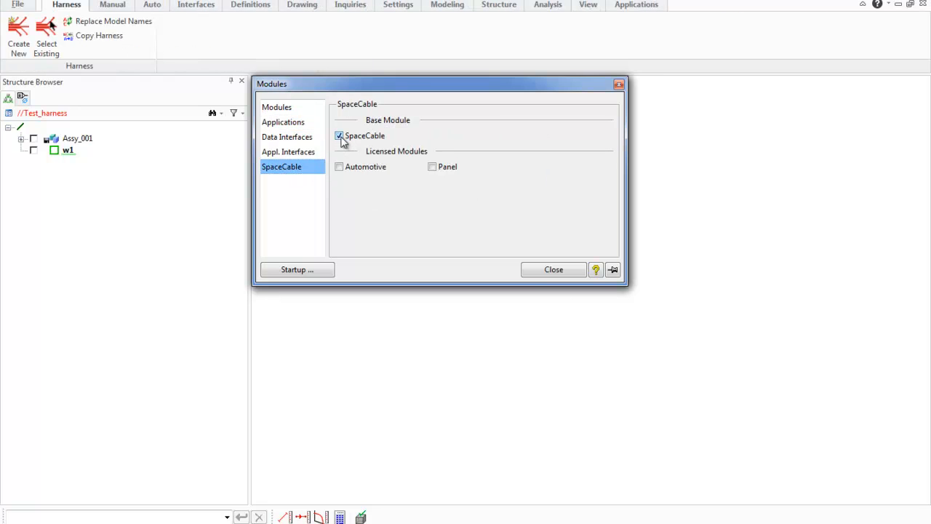
{"action": "left_click", "coordinate": [572, 271]}
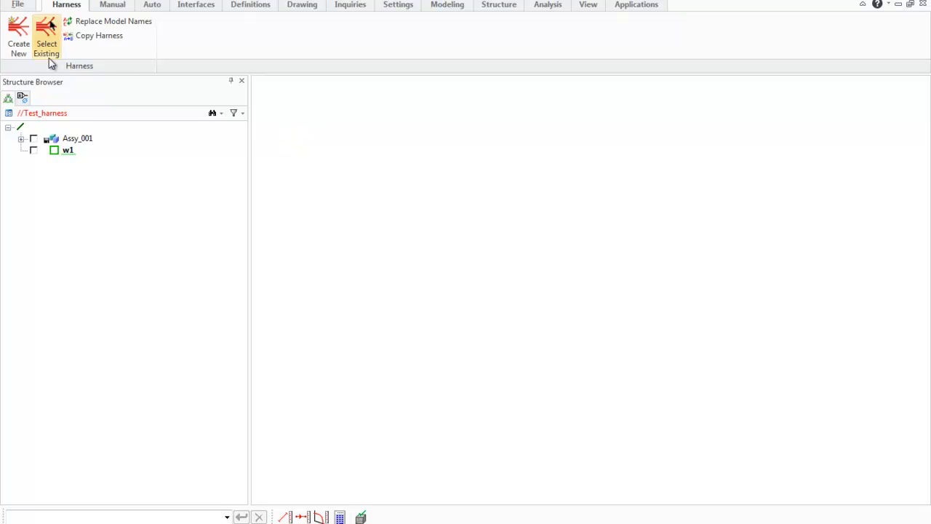
- Display Assy_001 in the 3D view, inspect it, and start creating a new harness
{"action": "left_click", "coordinate": [33, 138]}
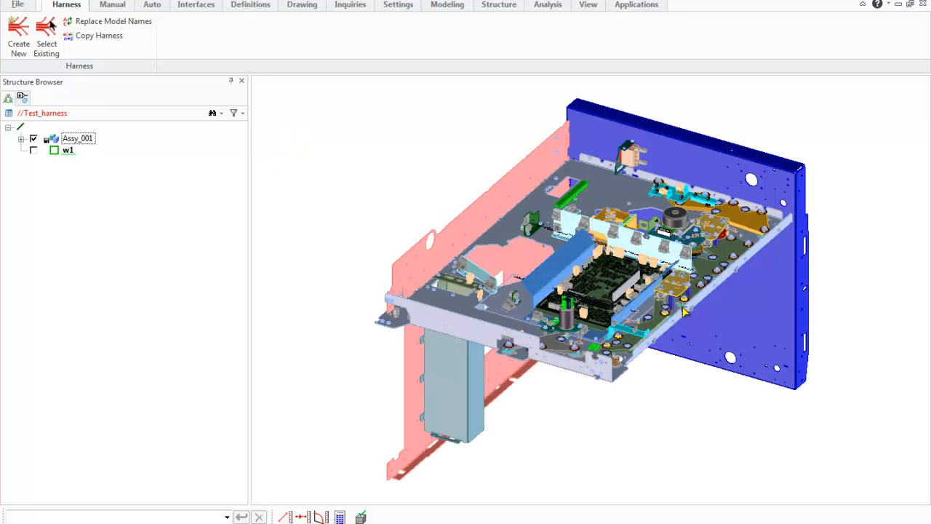
{"action": "middle_click_drag", "start_coordinate": [668, 313], "coordinate": [603, 318]}
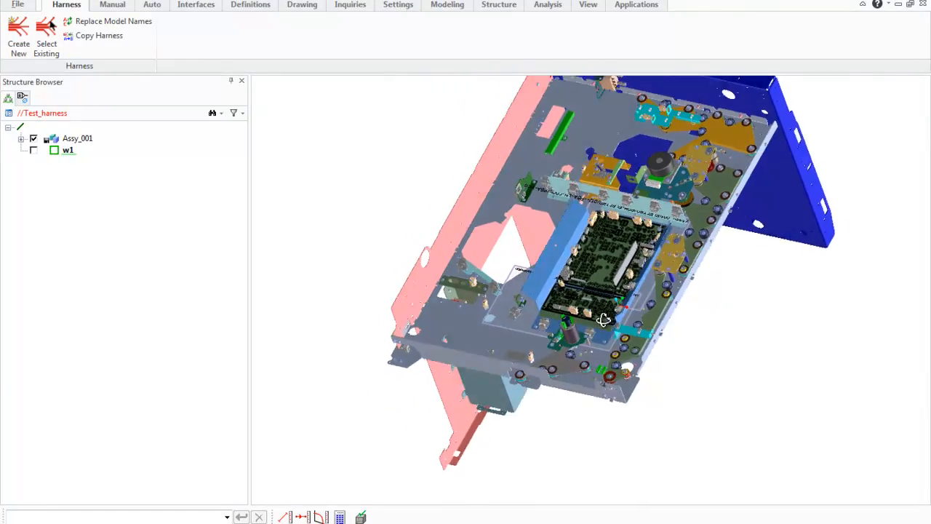
{"action": "mouse_move", "coordinate": [604, 318]}
{"action": "middle_mouse_down"}
{"action": "mouse_move", "coordinate": [632, 310]}
{"action": "mouse_move", "coordinate": [668, 268]}
{"action": "mouse_move", "coordinate": [687, 269]}
{"action": "middle_mouse_up"}
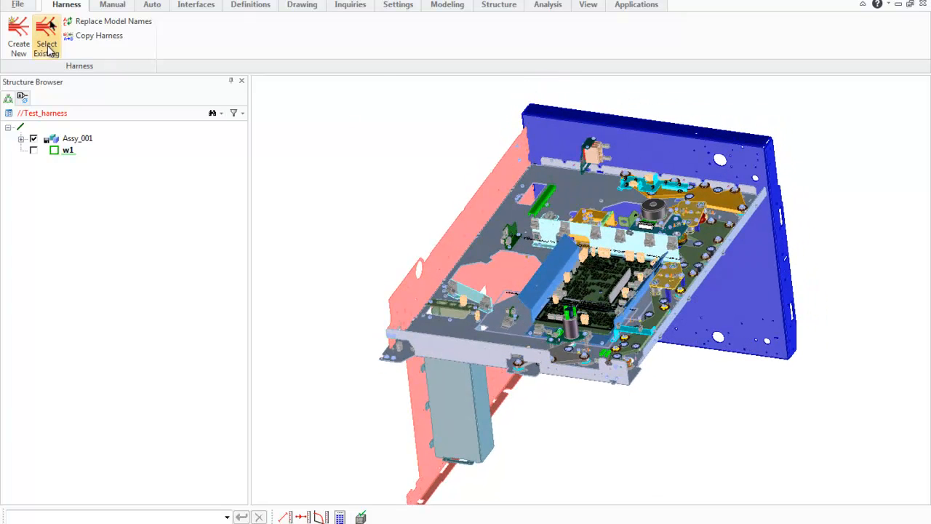
{"action": "left_click", "coordinate": [18, 32]}
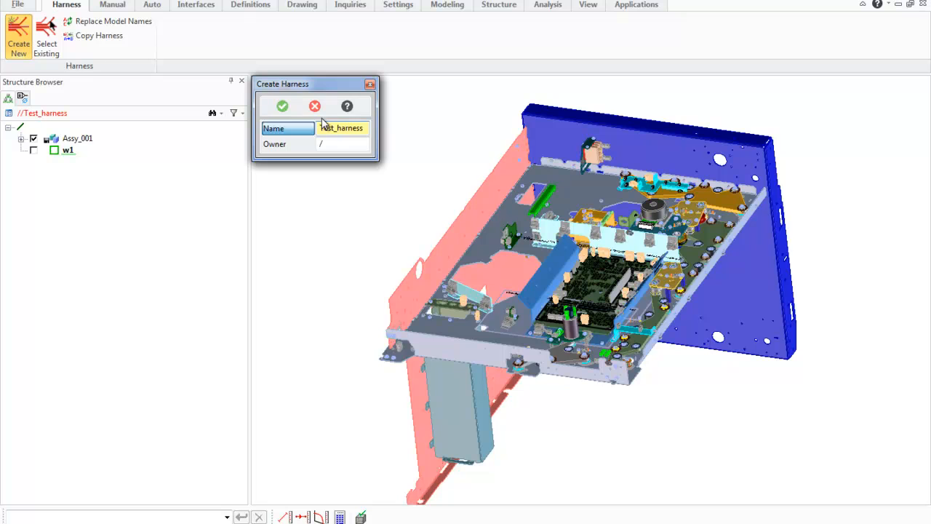
- Confirm the Test_harness name and expand Test_harness and Assy_001 in the Structure Browser
{"action": "key", "text": "Return"}
{"action": "left_click", "coordinate": [282, 106]}
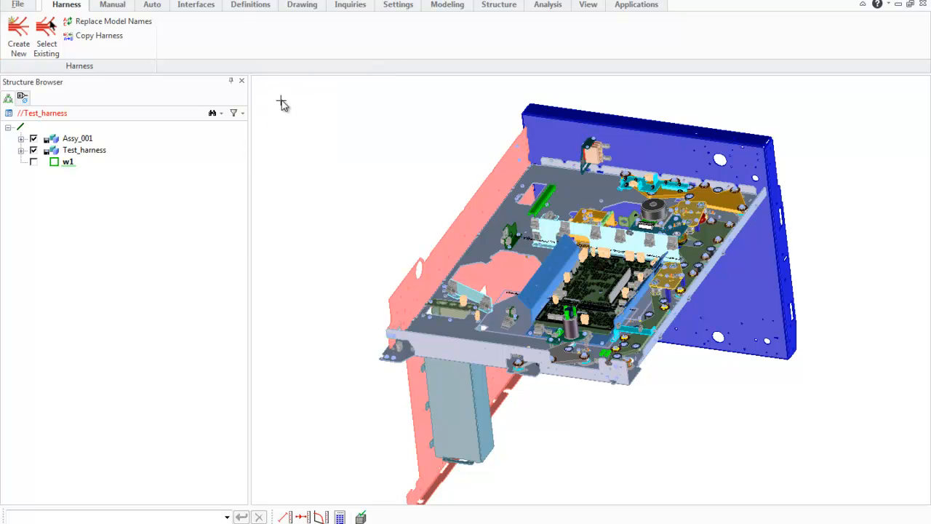
{"action": "left_click", "coordinate": [21, 150]}
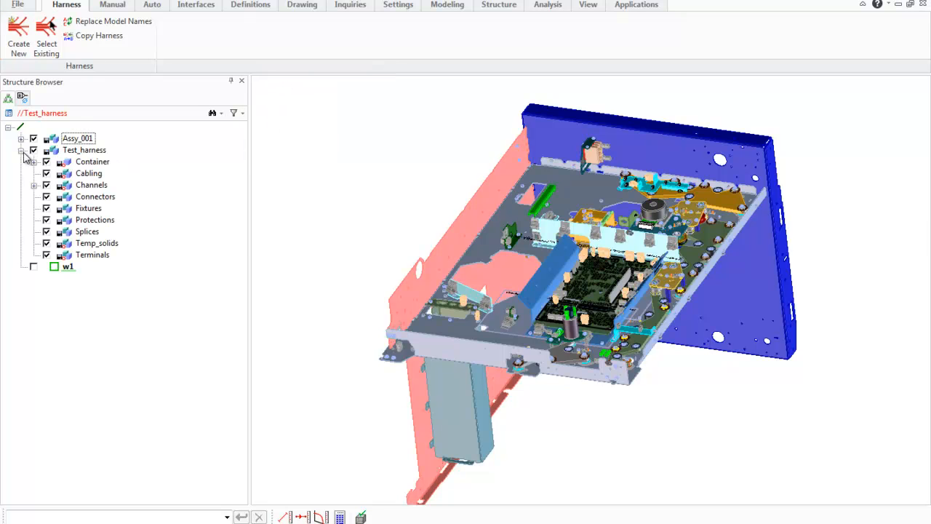
{"action": "left_click", "coordinate": [22, 138]}
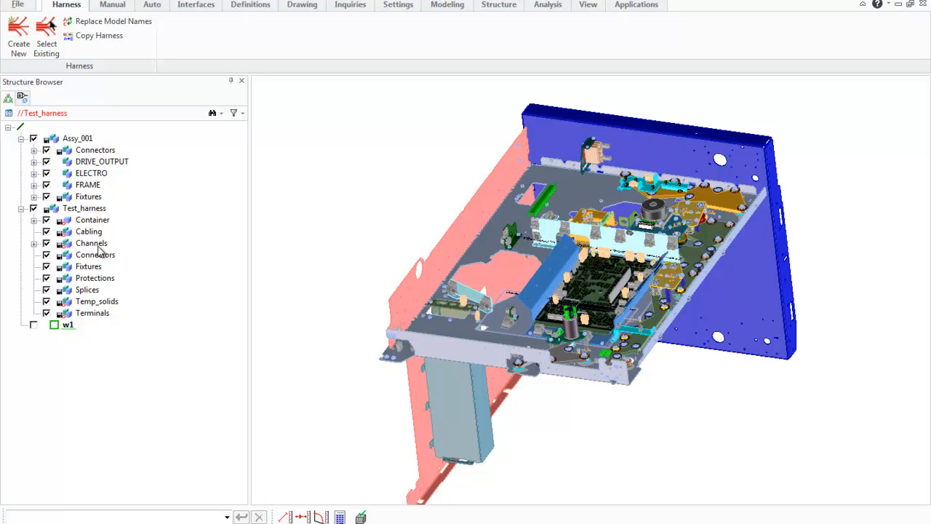
- Delete the harness's own Connectors group and move Assy_001's Connectors into Test_harness
{"action": "left_click", "coordinate": [98, 255]}
{"action": "right_click", "coordinate": [99, 255]}
{"action": "left_click", "coordinate": [132, 304]}
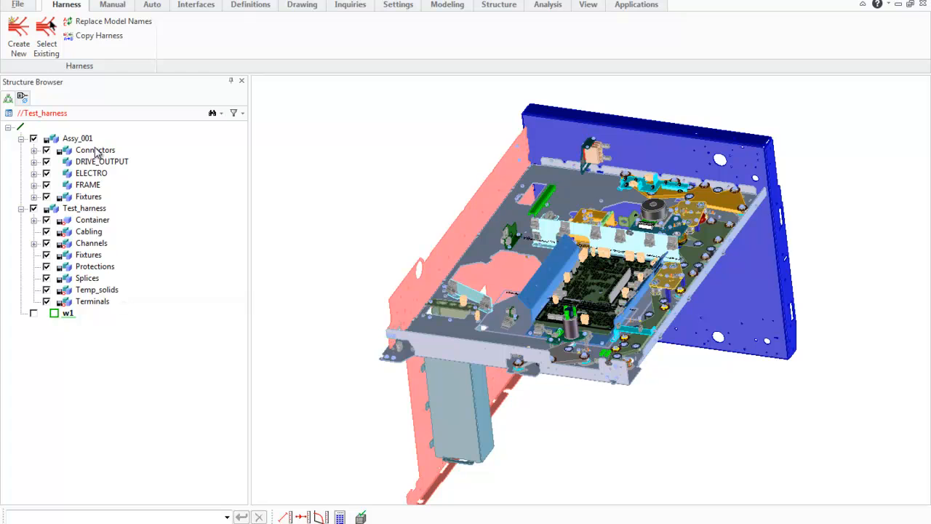
{"action": "left_click_drag", "start_coordinate": [95, 149], "coordinate": [84, 208]}
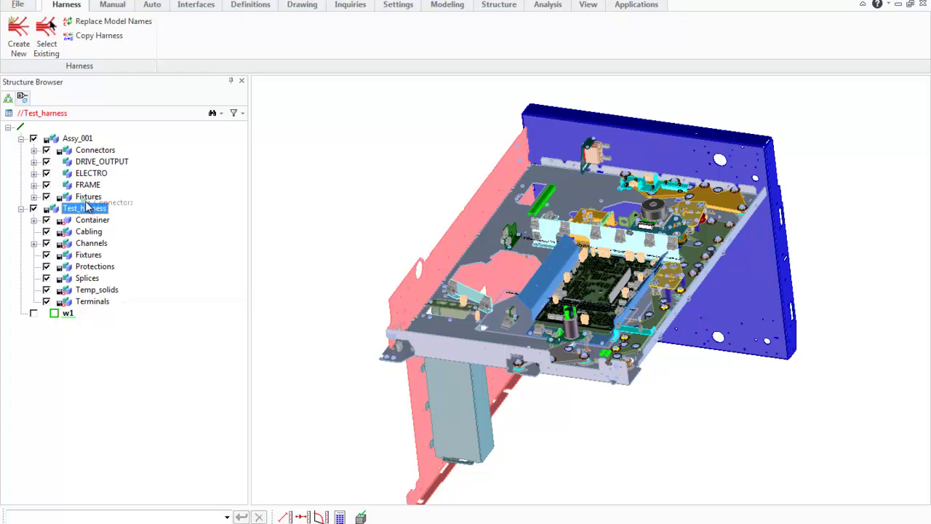
- Delete the harness's own Fixtures group, move Assy_001's Fixtures into Test_harness, and collapse Assy_001
{"action": "left_click", "coordinate": [84, 256]}
{"action": "right_click", "coordinate": [84, 256]}
{"action": "left_click", "coordinate": [117, 304]}
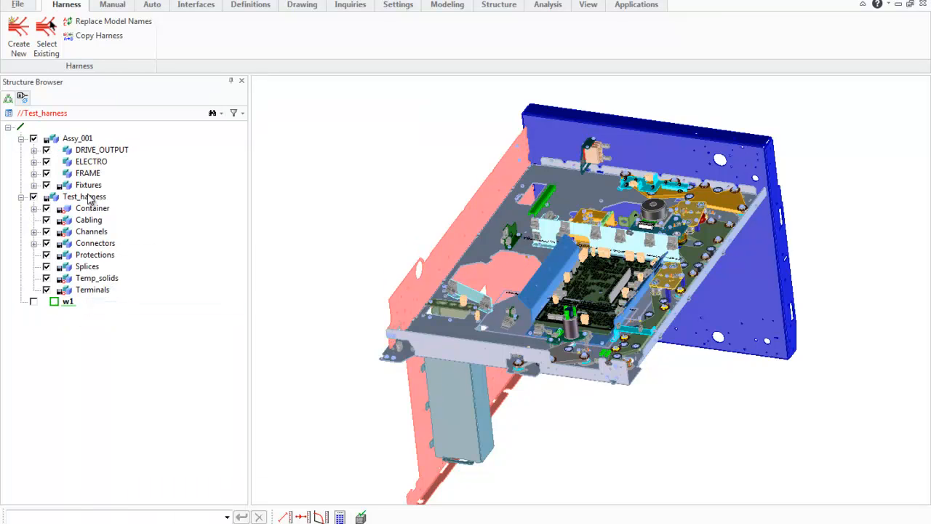
{"action": "left_click", "coordinate": [87, 185]}
{"action": "left_click_drag", "start_coordinate": [88, 185], "coordinate": [85, 197]}
{"action": "left_click", "coordinate": [21, 138]}
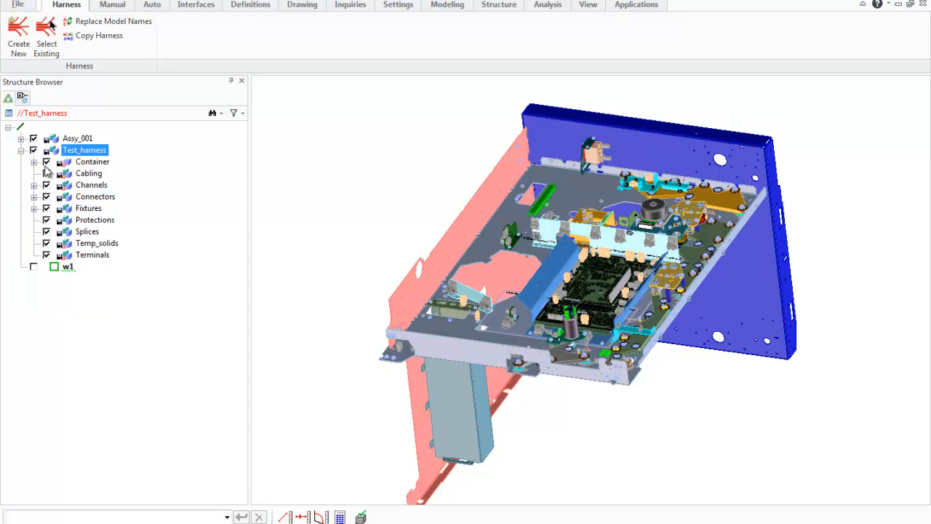
- Toggle the harness parts' visibility and orbit the model to check the result
{"action": "left_click", "coordinate": [33, 151]}
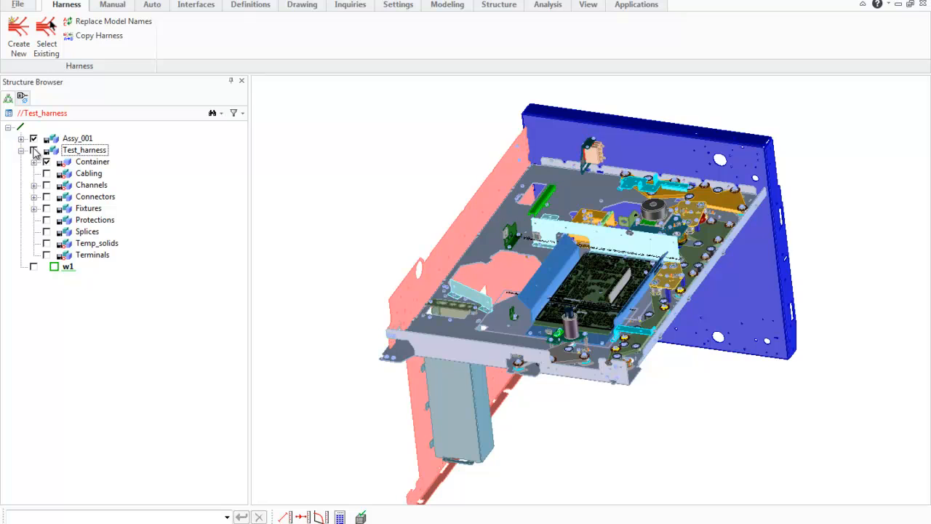
{"action": "left_click", "coordinate": [34, 150]}
{"action": "middle_click_drag", "start_coordinate": [521, 285], "coordinate": [542, 309]}
{"action": "scroll", "coordinate": [542, 309], "scroll_direction": "up", "scroll_amount": 2}
{"action": "scroll", "coordinate": [538, 284], "scroll_direction": "up", "scroll_amount": 3}
{"action": "scroll", "coordinate": [535, 241], "scroll_direction": "up", "scroll_amount": 3}
{"action": "scroll", "coordinate": [529, 195], "scroll_direction": "up", "scroll_amount": 2}
{"action": "scroll", "coordinate": [529, 195], "scroll_direction": "up", "scroll_amount": 1}
{"action": "left_click", "coordinate": [34, 151]}
{"action": "scroll", "coordinate": [567, 347], "scroll_direction": "down", "scroll_amount": 1}
{"action": "scroll", "coordinate": [543, 366], "scroll_direction": "down", "scroll_amount": 1}
{"action": "scroll", "coordinate": [546, 335], "scroll_direction": "down", "scroll_amount": 3}
{"action": "scroll", "coordinate": [558, 292], "scroll_direction": "down", "scroll_amount": 2}
{"action": "scroll", "coordinate": [558, 291], "scroll_direction": "down", "scroll_amount": 3}
{"action": "scroll", "coordinate": [558, 291], "scroll_direction": "down", "scroll_amount": 2}
{"action": "scroll", "coordinate": [559, 291], "scroll_direction": "down", "scroll_amount": 2}
{"action": "scroll", "coordinate": [559, 291], "scroll_direction": "down", "scroll_amount": 1}
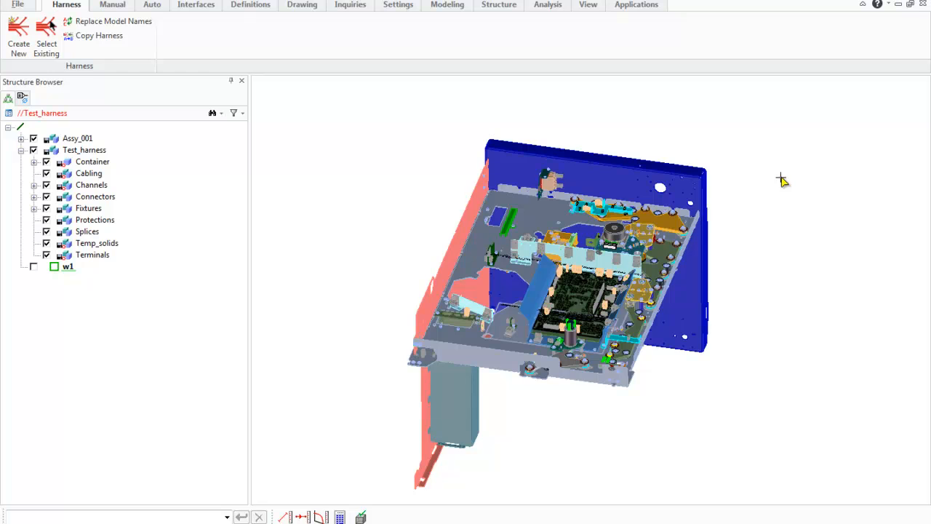
{"action": "middle_click_drag", "start_coordinate": [781, 180], "coordinate": [835, 172]}
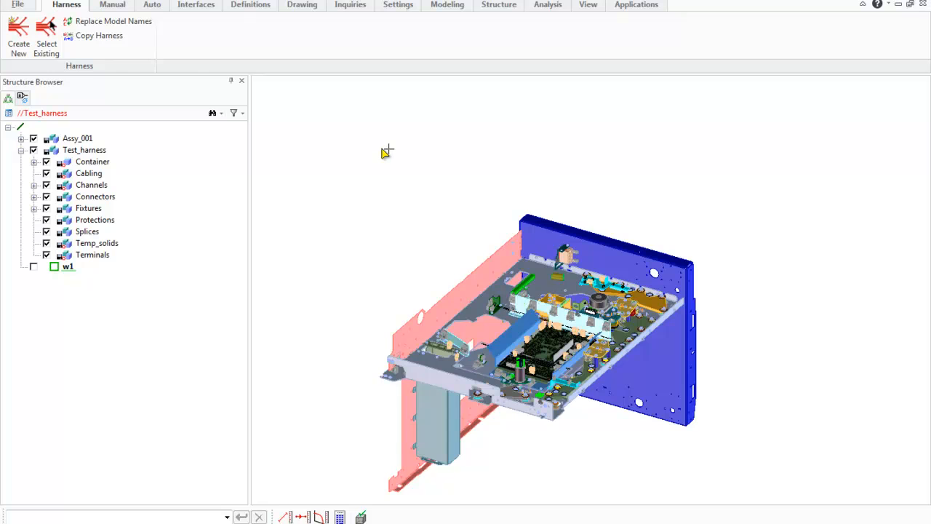
- From the Auto ribbon, start Channel > Create to bring up the Spline Channel Editor
{"action": "left_click", "coordinate": [147, 6]}
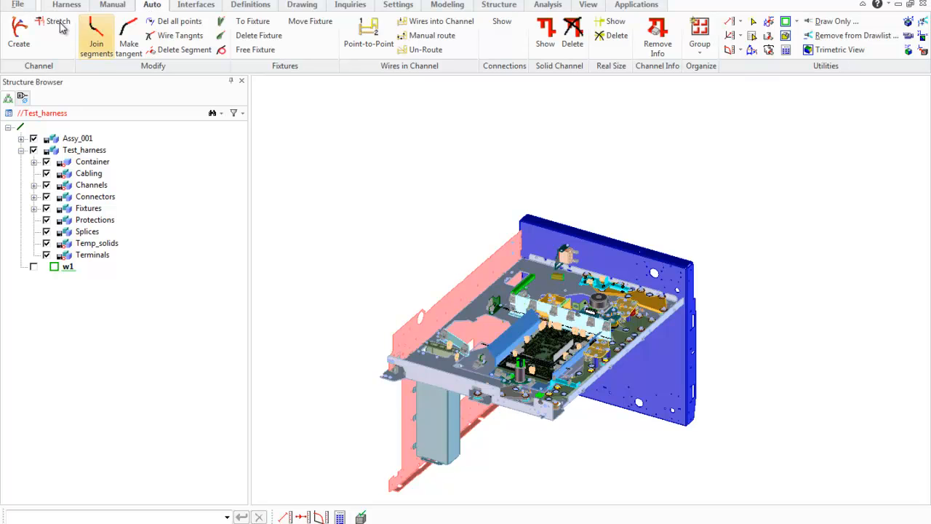
{"action": "left_click", "coordinate": [20, 37]}
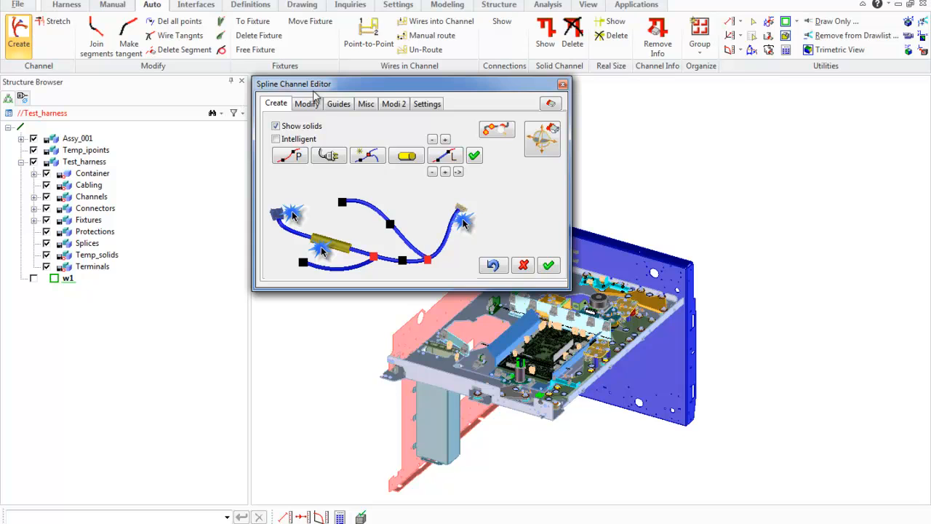
{"action": "left_click_drag", "start_coordinate": [328, 89], "coordinate": [297, 131]}
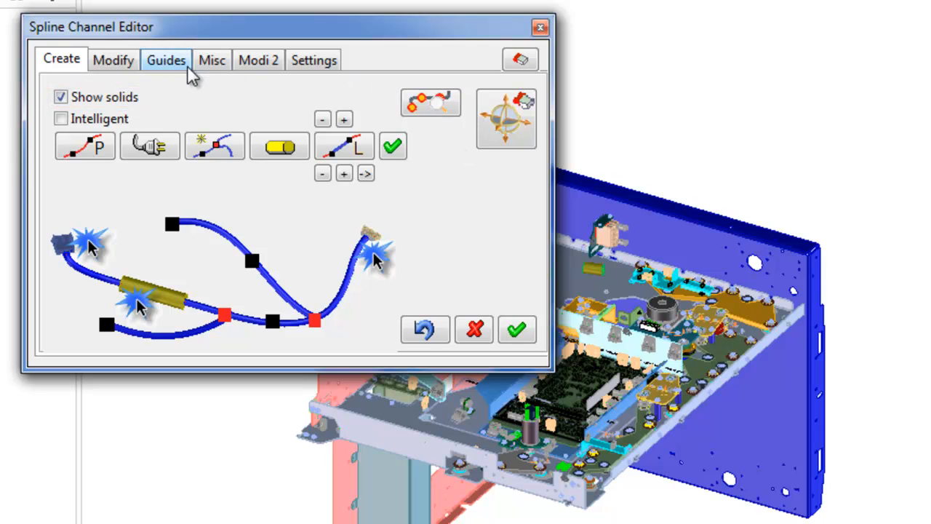
- Show the Modify page of the Spline Channel Editor
{"action": "left_click", "coordinate": [117, 69]}
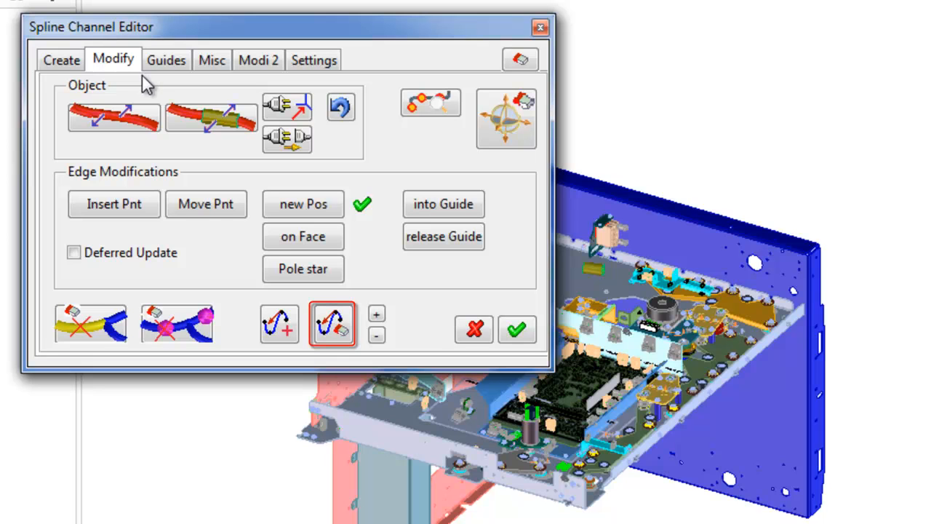
- Review the guide placement methods: thru hole, on face, 2 Pnts and on 2d Line
{"action": "left_click", "coordinate": [177, 61]}
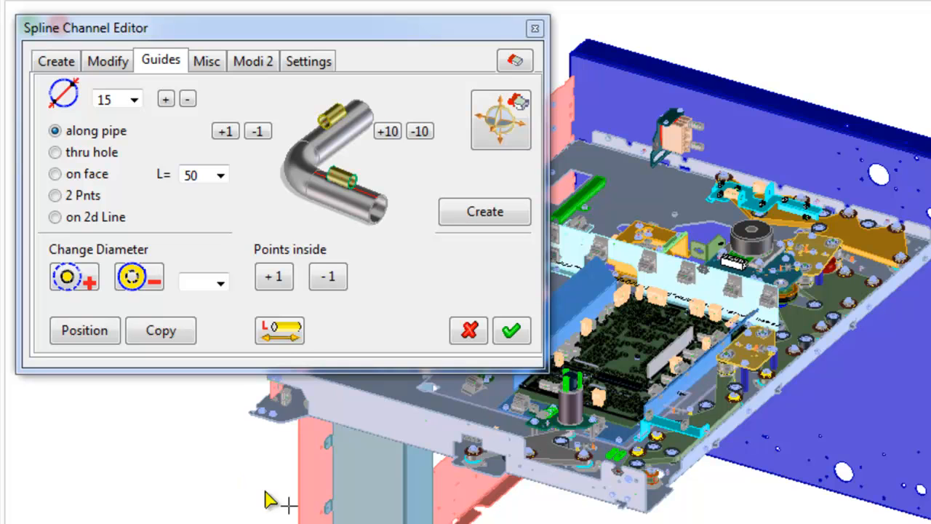
{"action": "left_click", "coordinate": [55, 153]}
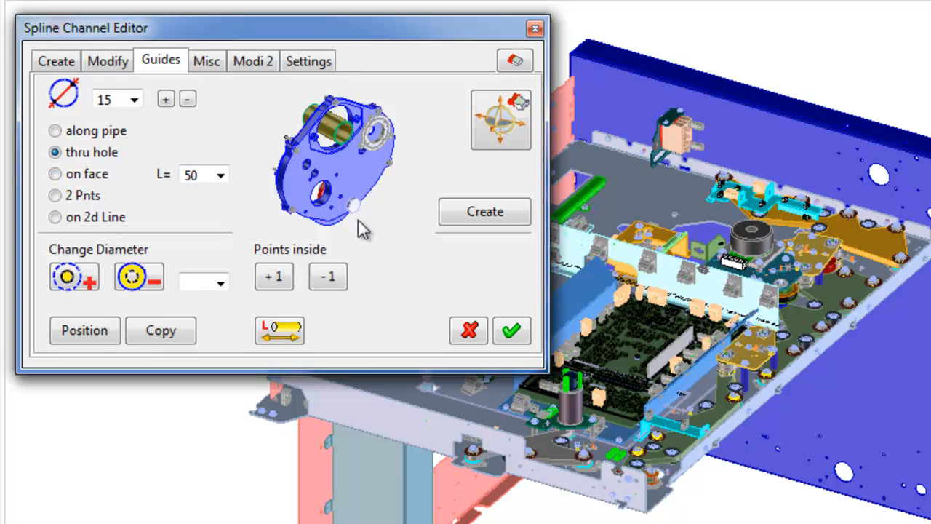
{"action": "left_click", "coordinate": [54, 174]}
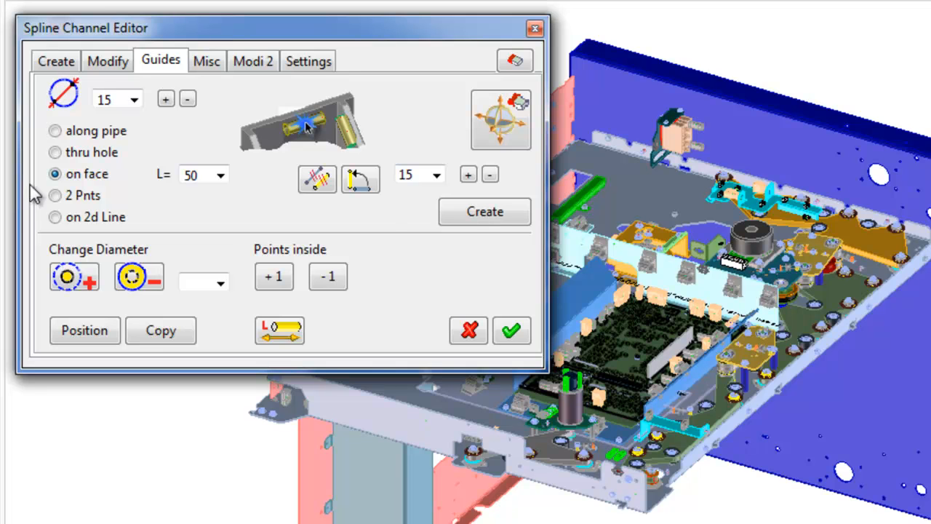
{"action": "left_click", "coordinate": [54, 195]}
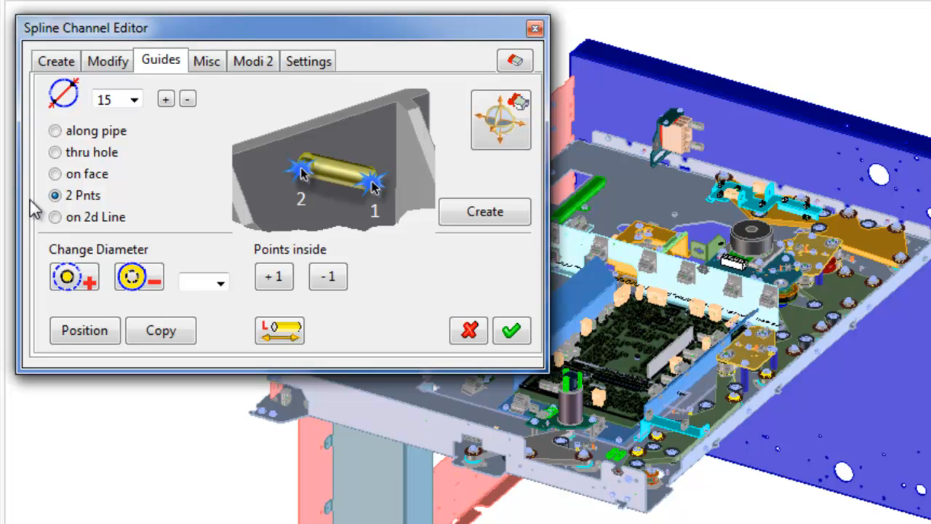
{"action": "left_click", "coordinate": [55, 217]}
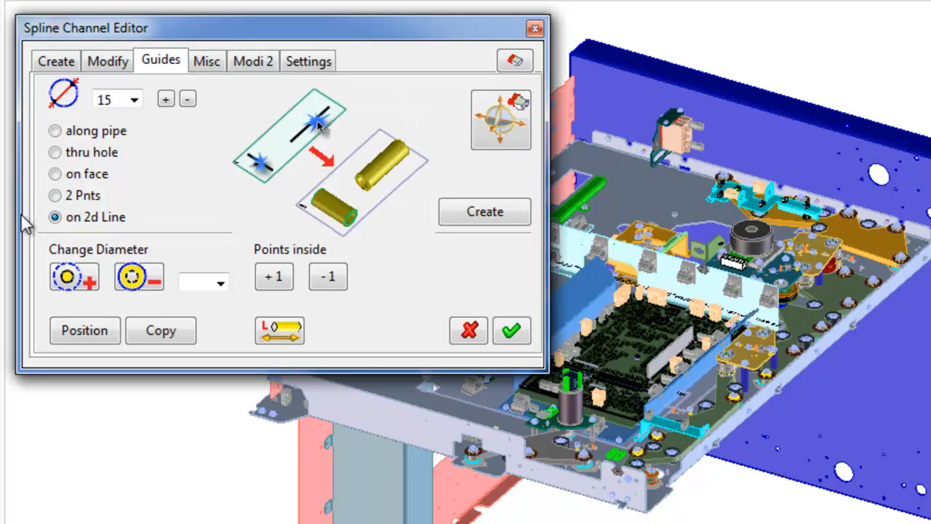
- Show the Misc page with visibility, colour and workplane options
{"action": "left_click", "coordinate": [207, 61]}
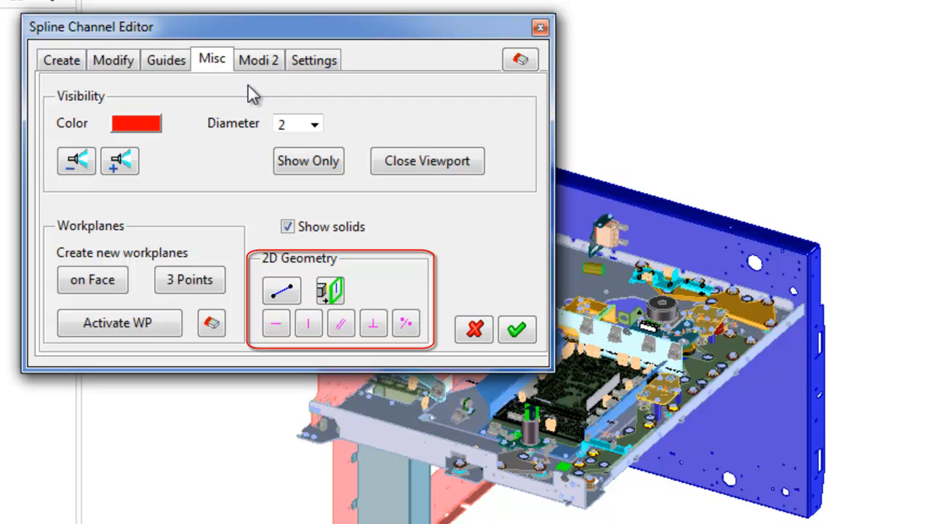
- Show the Modi 2 page with curve tangency and merge tools
{"action": "left_click", "coordinate": [259, 61]}
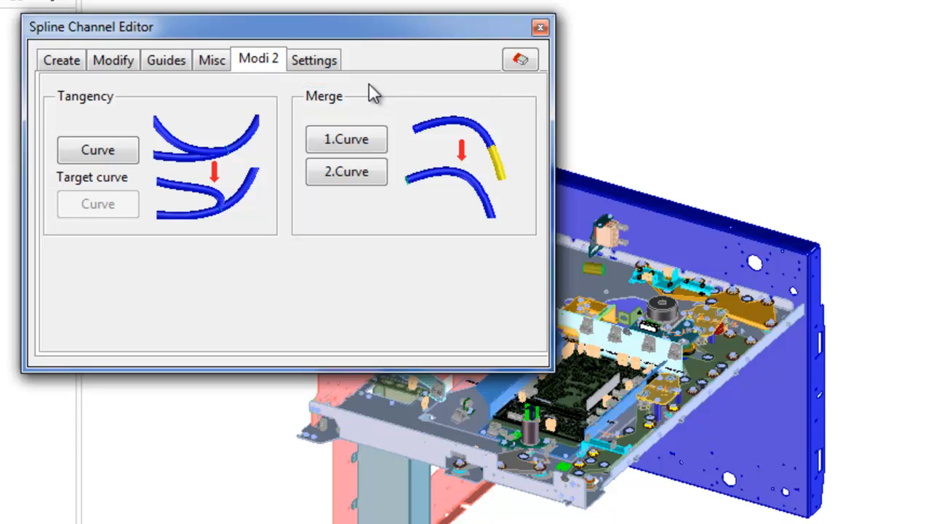
- View the assembly search settings, then return to the channel Create page
{"action": "left_click", "coordinate": [323, 65]}
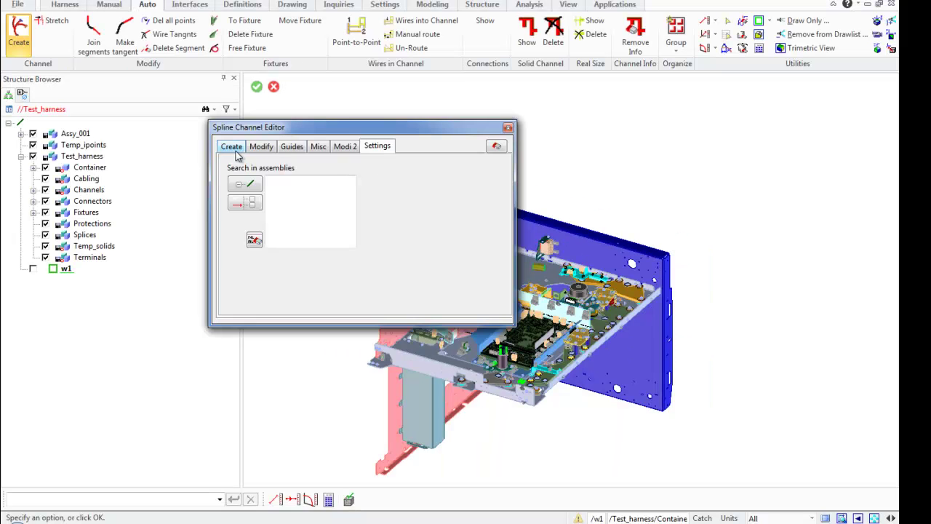
{"action": "left_click", "coordinate": [234, 149]}
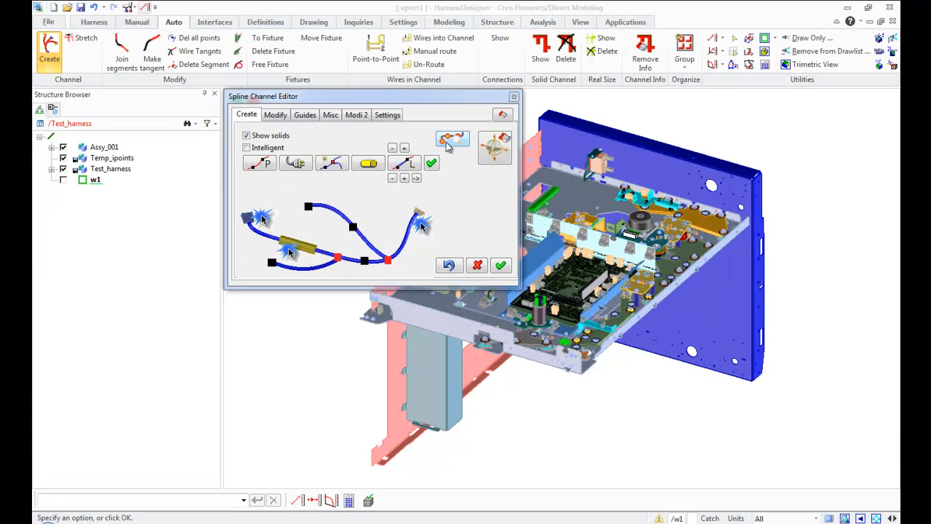
- Move the Spline Channel Editor aside and zoom a window around the switch connector region
{"action": "left_click_drag", "start_coordinate": [456, 100], "coordinate": [324, 58]}
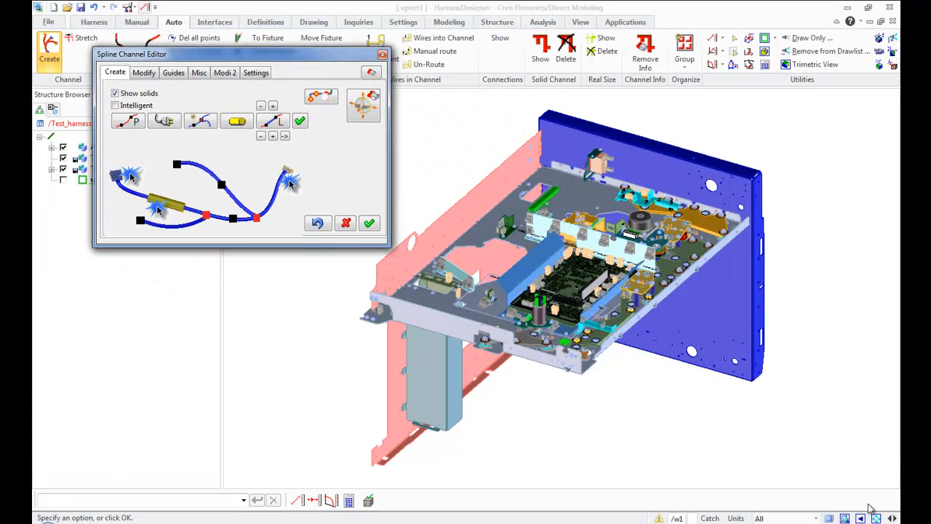
{"action": "left_click", "coordinate": [846, 518]}
{"action": "left_click", "coordinate": [483, 100]}
{"action": "left_click", "coordinate": [700, 217]}
{"action": "left_click", "coordinate": [699, 240]}
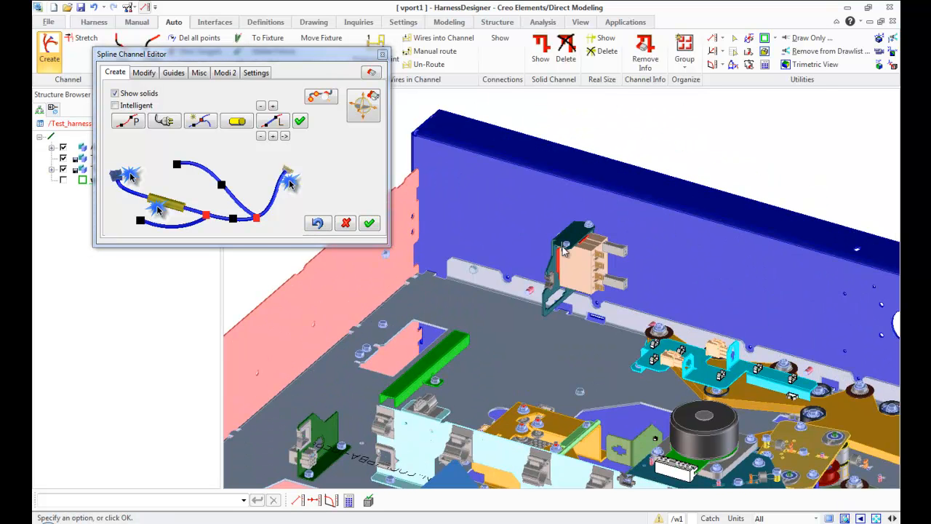
- Begin a new spline channel starting from the switch connector and orbit toward a top-down view
{"action": "left_click", "coordinate": [169, 122]}
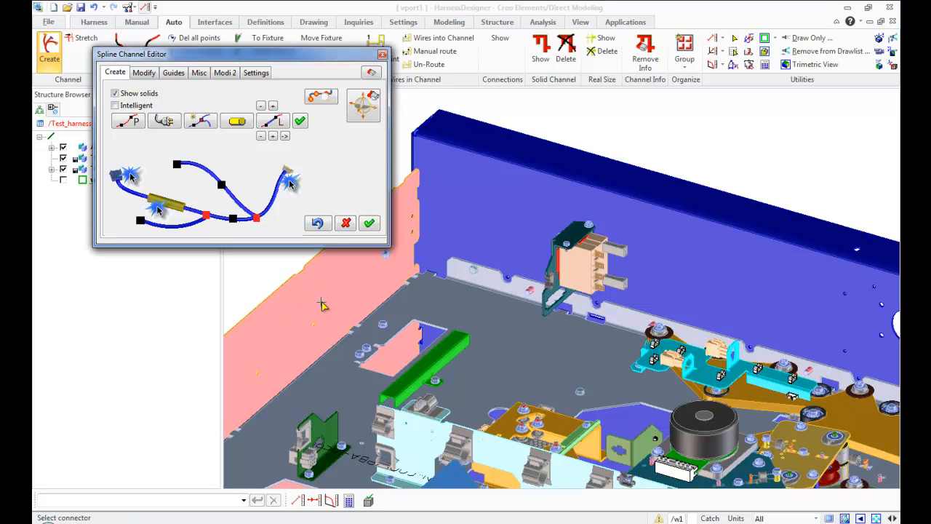
{"action": "left_click", "coordinate": [627, 252]}
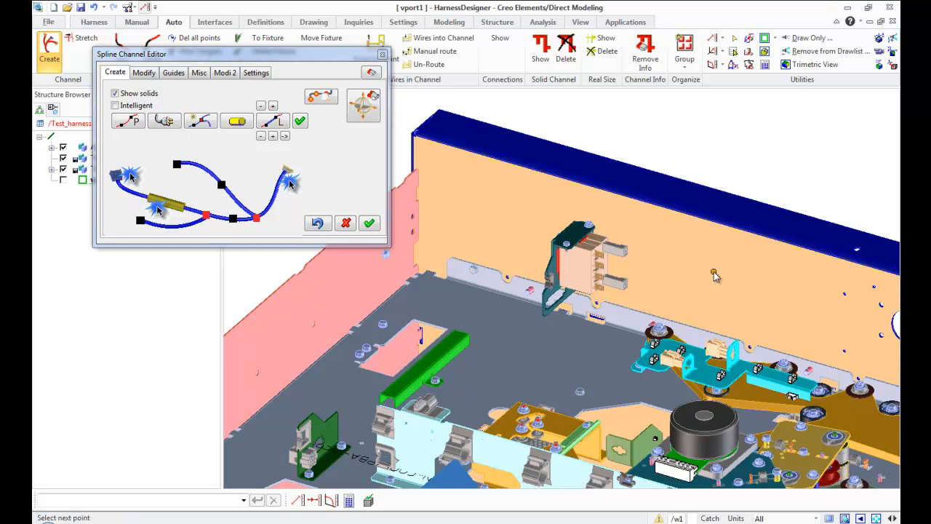
{"action": "mouse_move", "coordinate": [713, 272]}
{"action": "middle_mouse_down"}
{"action": "mouse_move", "coordinate": [639, 335]}
{"action": "mouse_move", "coordinate": [588, 329]}
{"action": "mouse_move", "coordinate": [581, 313]}
{"action": "middle_mouse_up"}
{"action": "scroll", "coordinate": [589, 329], "scroll_direction": "up", "scroll_amount": 5}
- Place an on-face guide cylinder (length 50, diameter 15) on the base plate between the green bar and the switch
{"action": "left_click", "coordinate": [180, 73]}
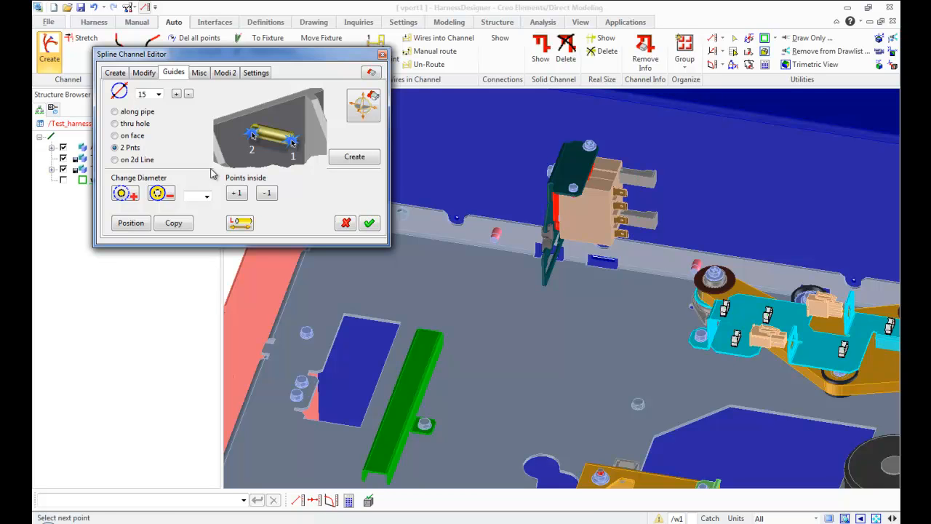
{"action": "left_click", "coordinate": [134, 137]}
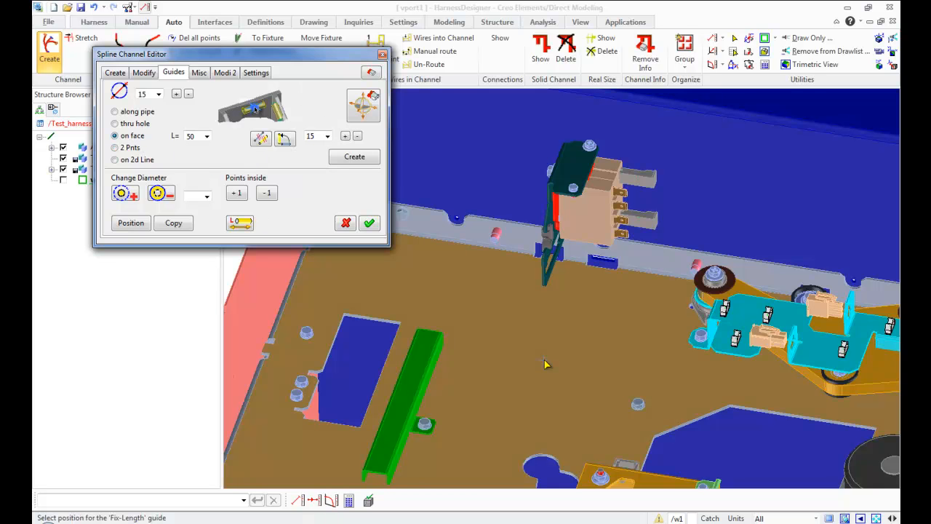
{"action": "left_click", "coordinate": [535, 339]}
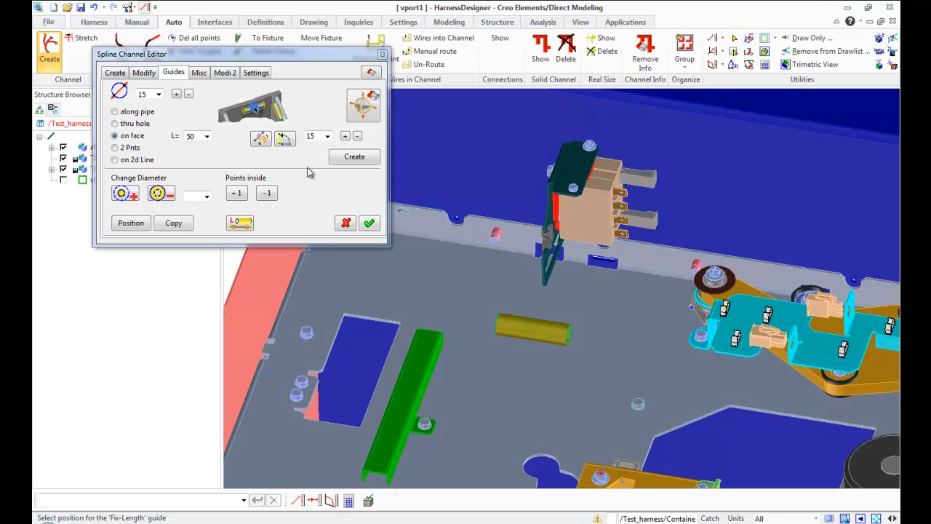
{"action": "left_click", "coordinate": [285, 139]}
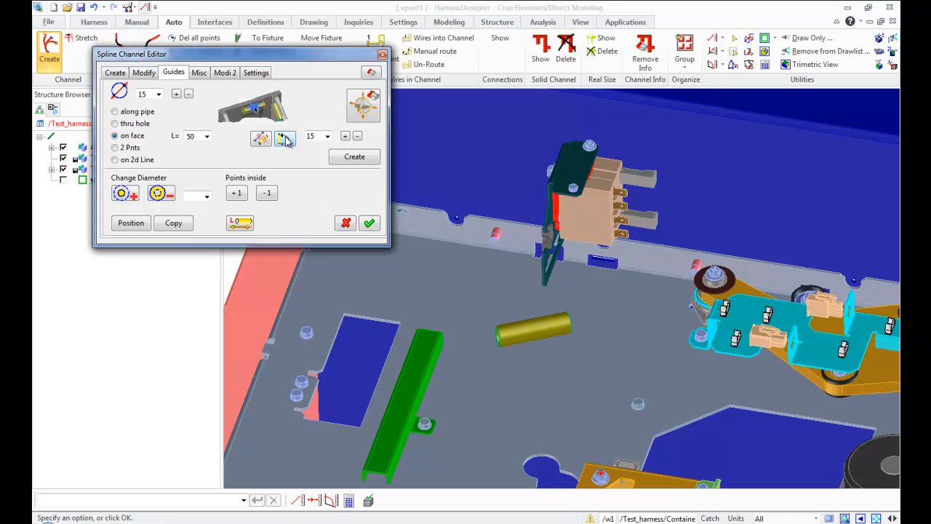
{"action": "middle_click_drag", "start_coordinate": [575, 264], "coordinate": [553, 277]}
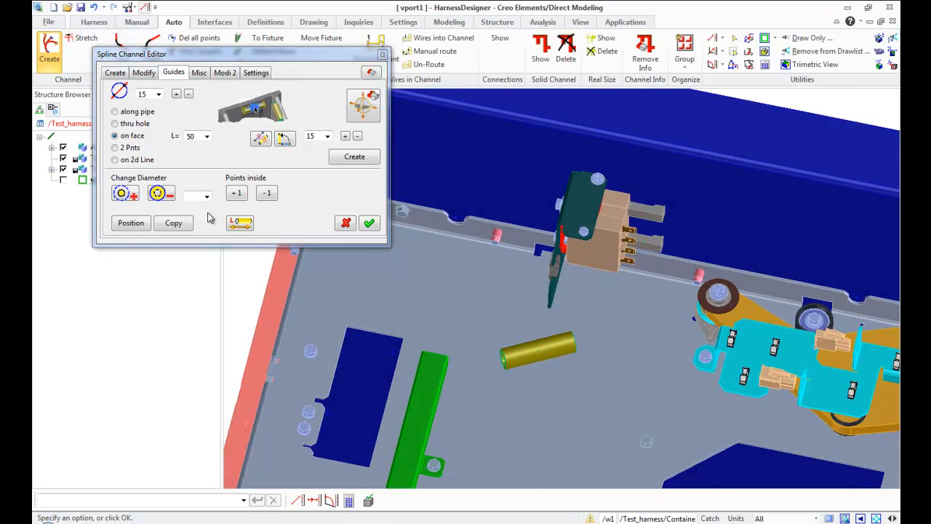
- Reposition the yellow guide with the 3D CoPilot, sliding it up-left on the plate, and confirm with Done
{"action": "left_click", "coordinate": [131, 223]}
{"action": "left_click", "coordinate": [542, 345]}
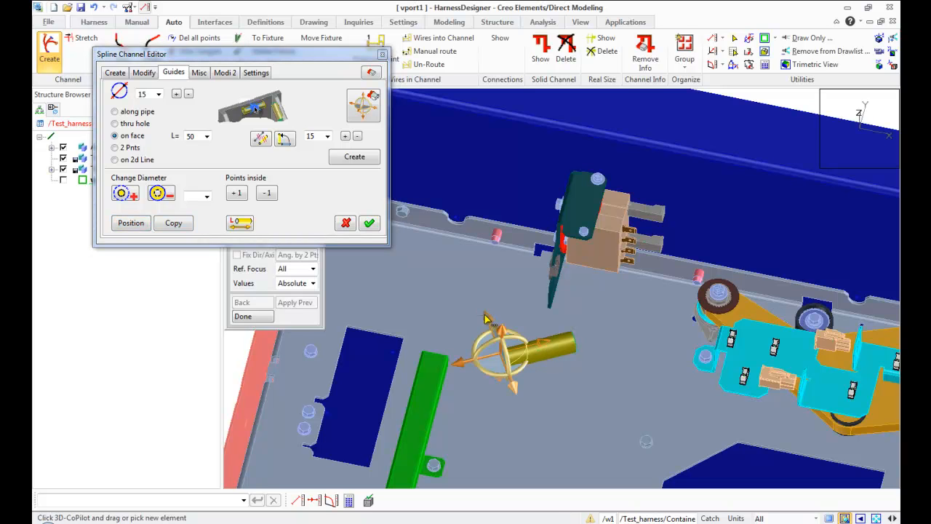
{"action": "left_click", "coordinate": [305, 323]}
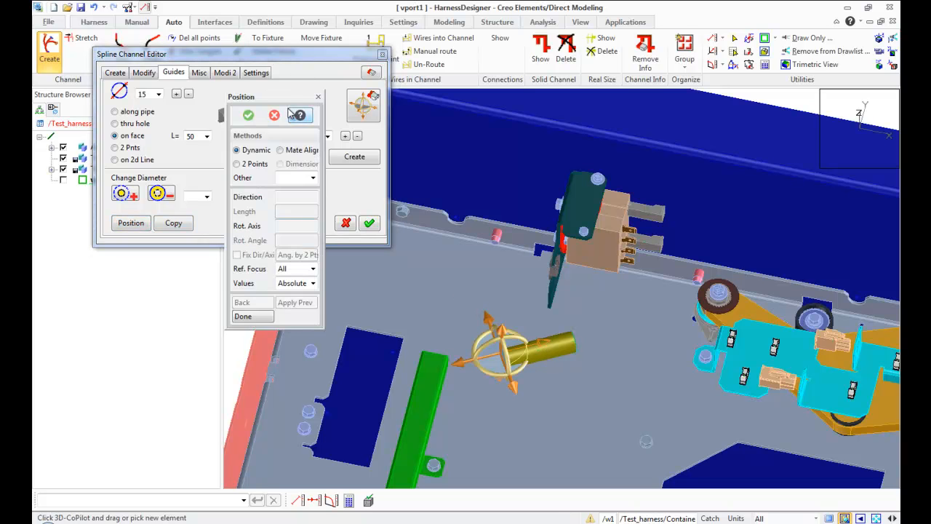
{"action": "left_click_drag", "start_coordinate": [288, 99], "coordinate": [407, 215]}
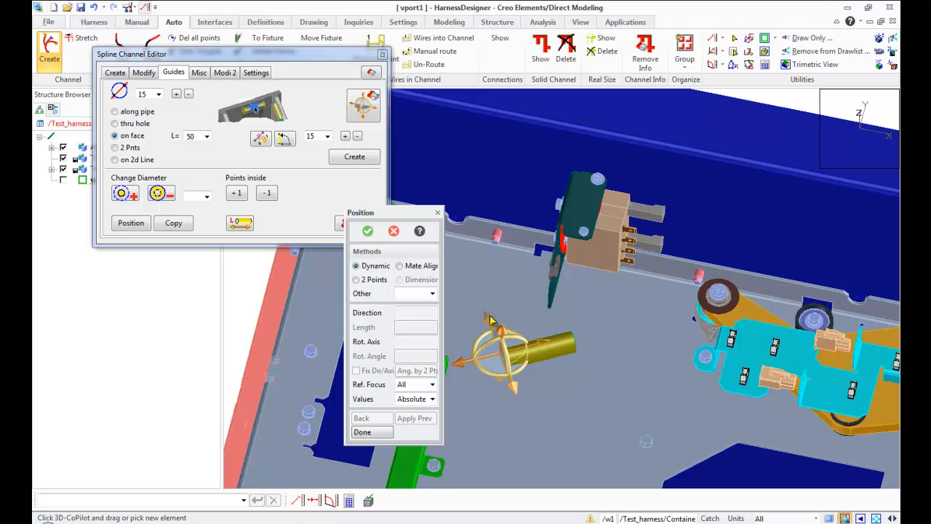
{"action": "mouse_move", "coordinate": [490, 318]}
{"action": "left_mouse_down"}
{"action": "mouse_move", "coordinate": [508, 305]}
{"action": "mouse_move", "coordinate": [564, 329]}
{"action": "left_mouse_up"}
{"action": "mouse_move", "coordinate": [568, 331]}
{"action": "middle_mouse_down"}
{"action": "mouse_move", "coordinate": [598, 343]}
{"action": "mouse_move", "coordinate": [615, 328]}
{"action": "middle_mouse_up"}
{"action": "left_click", "coordinate": [388, 434]}
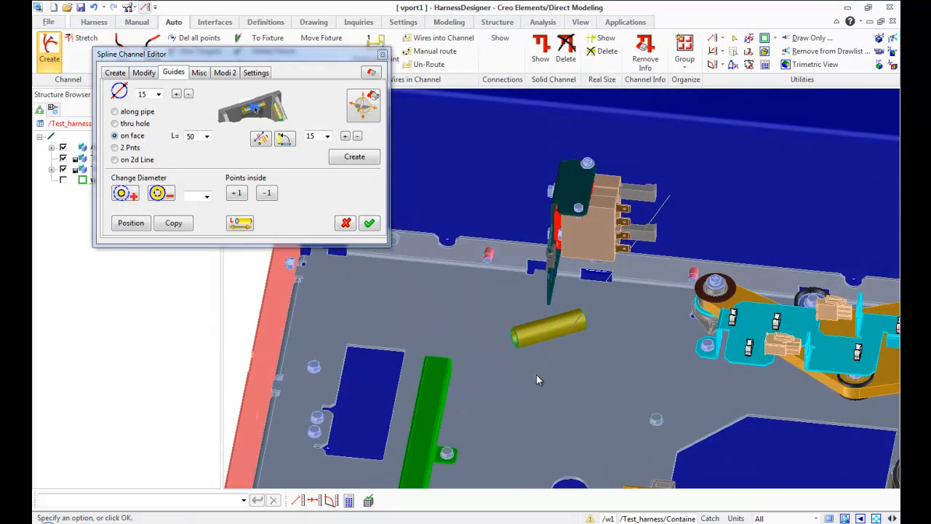
{"action": "mouse_move", "coordinate": [532, 371]}
{"action": "middle_mouse_down"}
{"action": "mouse_move", "coordinate": [558, 355]}
{"action": "mouse_move", "coordinate": [505, 370]}
{"action": "mouse_move", "coordinate": [510, 378]}
{"action": "middle_mouse_up"}
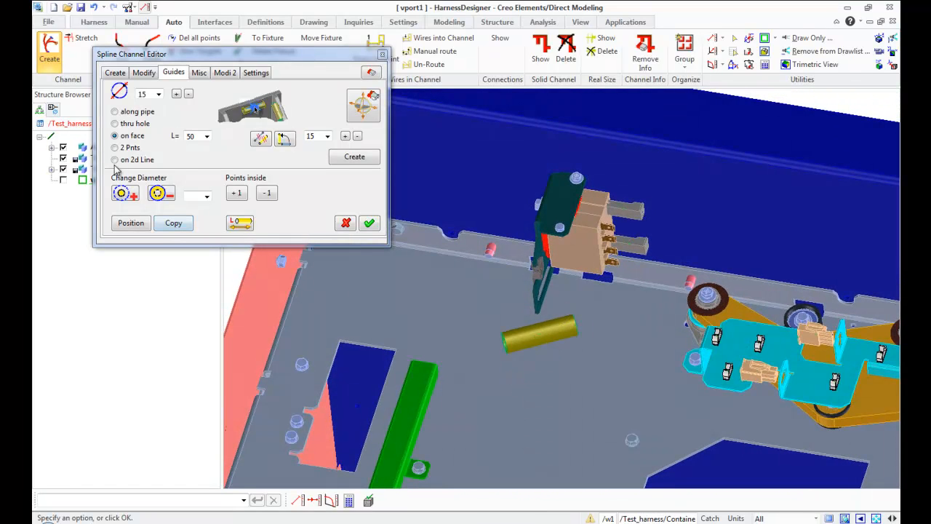
- Route the channel through the yellow guide, then add a straight segment along the green bar
{"action": "left_click", "coordinate": [115, 72]}
{"action": "left_click", "coordinate": [238, 121]}
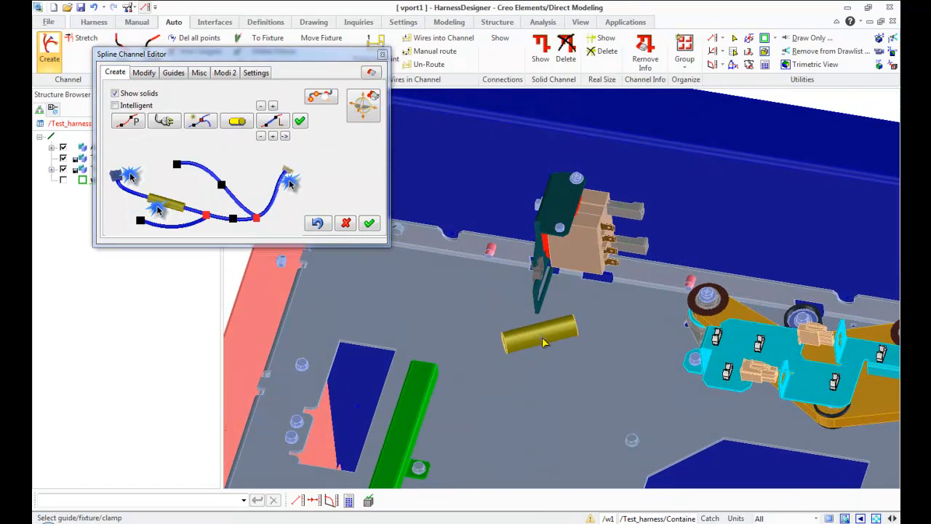
{"action": "scroll", "coordinate": [531, 340], "scroll_direction": "down", "scroll_amount": 1}
{"action": "scroll", "coordinate": [454, 372], "scroll_direction": "down", "scroll_amount": 1}
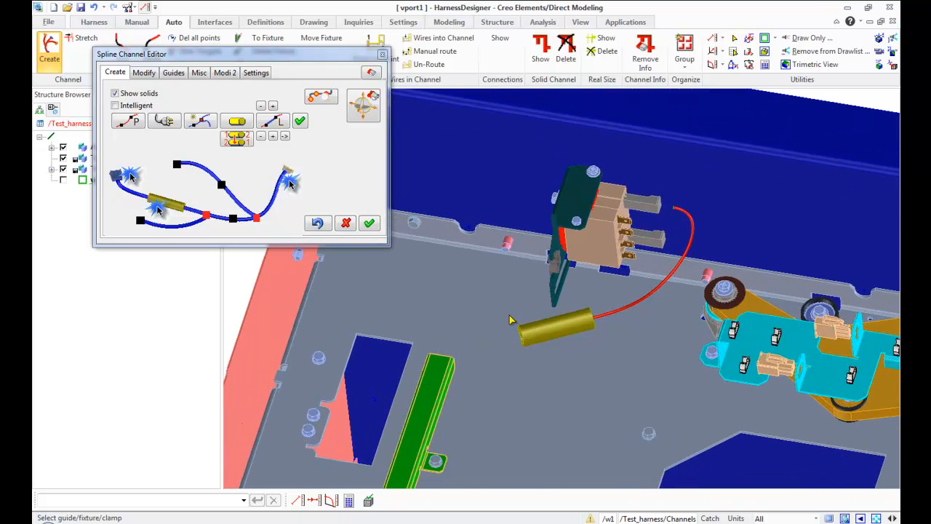
{"action": "scroll", "coordinate": [451, 415], "scroll_direction": "down", "scroll_amount": 1}
{"action": "scroll", "coordinate": [452, 420], "scroll_direction": "up", "scroll_amount": 2}
{"action": "left_click", "coordinate": [274, 126]}
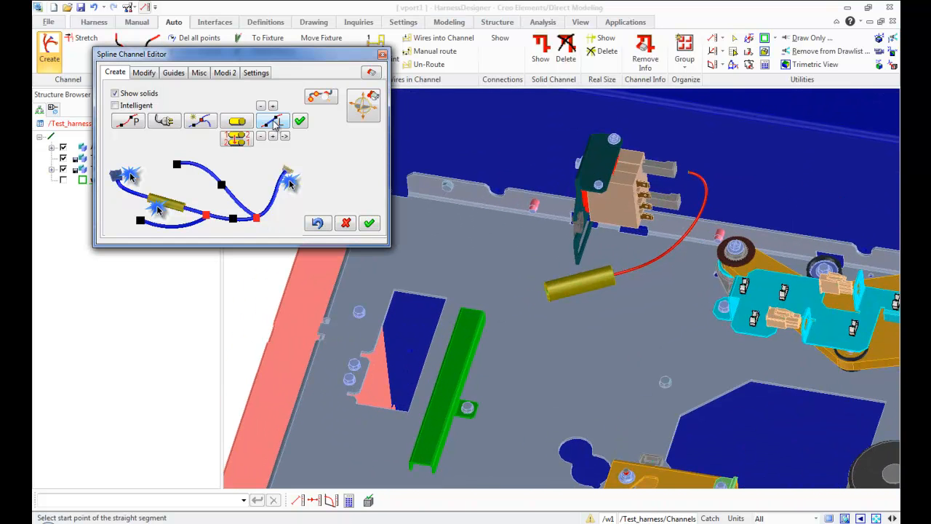
{"action": "left_click", "coordinate": [476, 320]}
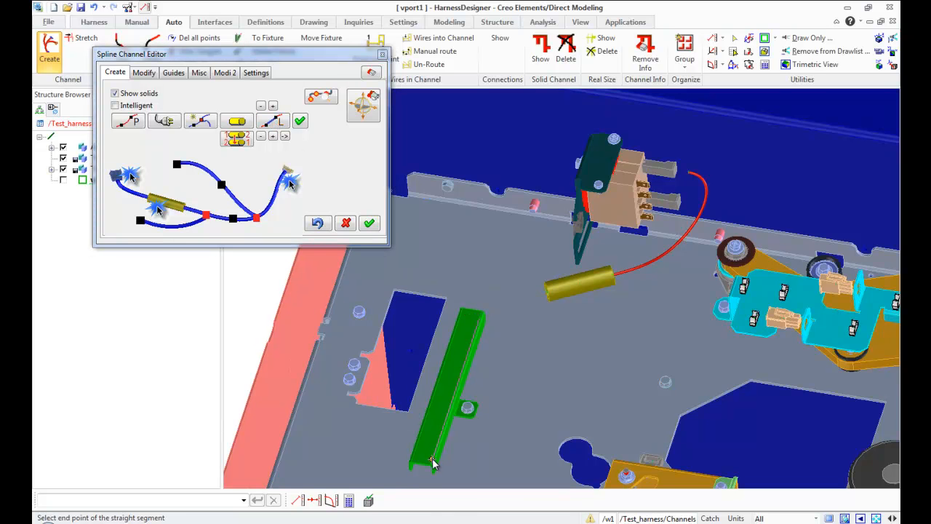
{"action": "left_click", "coordinate": [428, 433]}
{"action": "scroll", "coordinate": [429, 430], "scroll_direction": "down", "scroll_amount": 3}
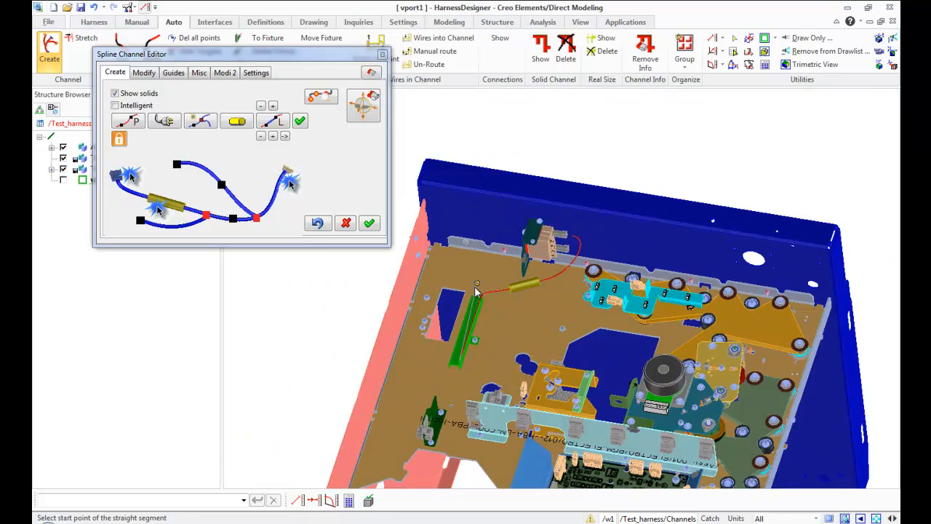
{"action": "middle_click_drag", "start_coordinate": [433, 428], "coordinate": [410, 373]}
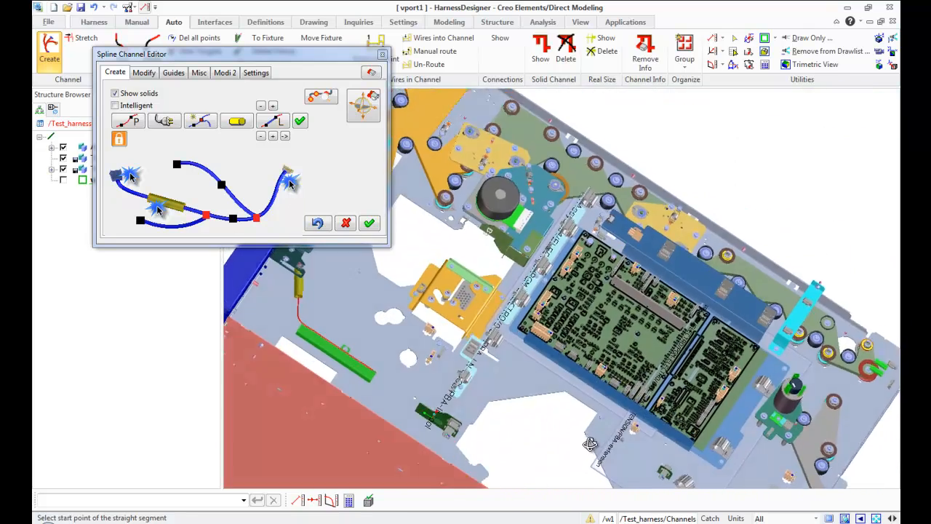
{"action": "scroll", "coordinate": [410, 373], "scroll_direction": "up", "scroll_amount": 5}
{"action": "scroll", "coordinate": [325, 288], "scroll_direction": "up", "scroll_amount": 3}
- Route the channel through the two small clamps and into the clip on the light-blue bracket, orbiting to review
{"action": "left_click", "coordinate": [234, 125]}
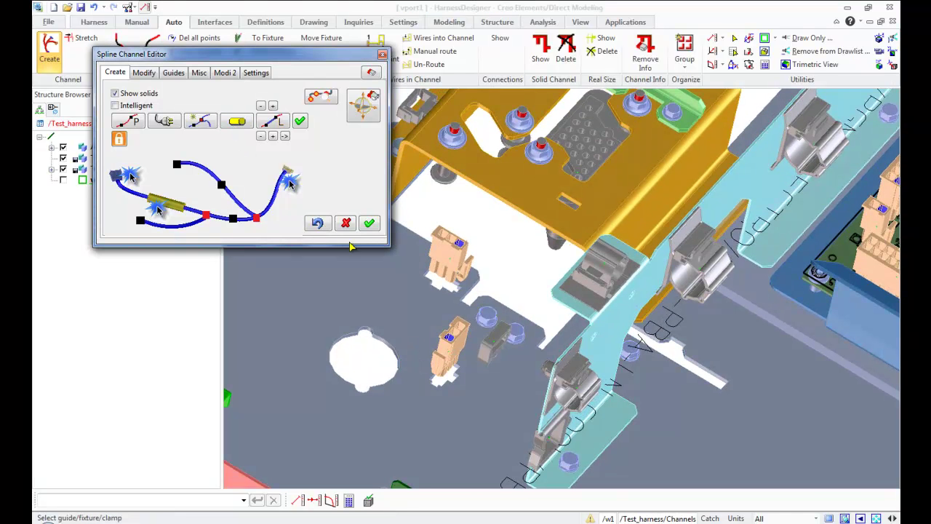
{"action": "left_click", "coordinate": [495, 339]}
{"action": "middle_click_drag", "start_coordinate": [495, 340], "coordinate": [549, 415]}
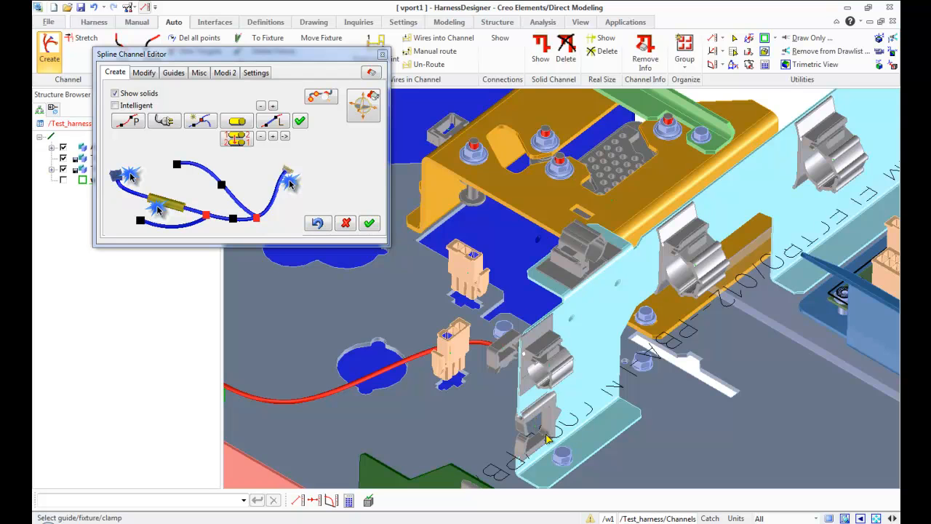
{"action": "middle_click_drag", "start_coordinate": [550, 437], "coordinate": [530, 413]}
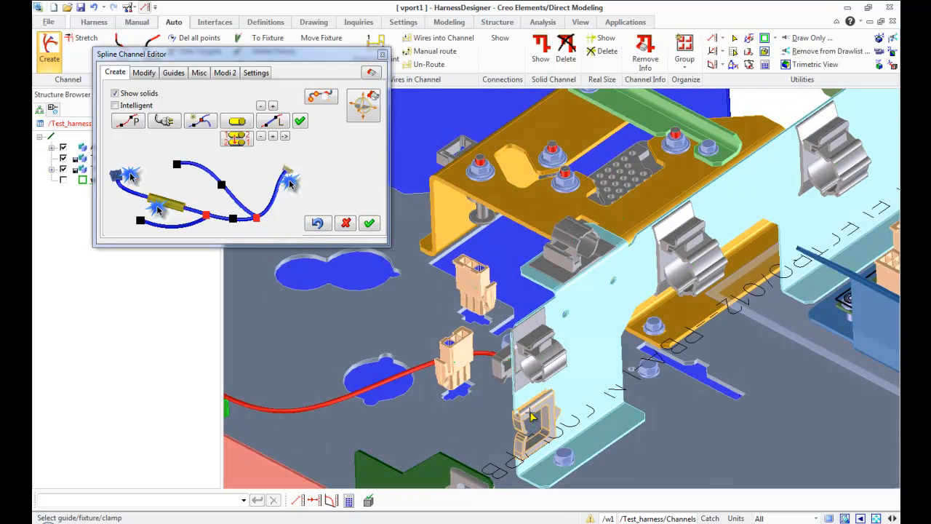
{"action": "left_click", "coordinate": [535, 417]}
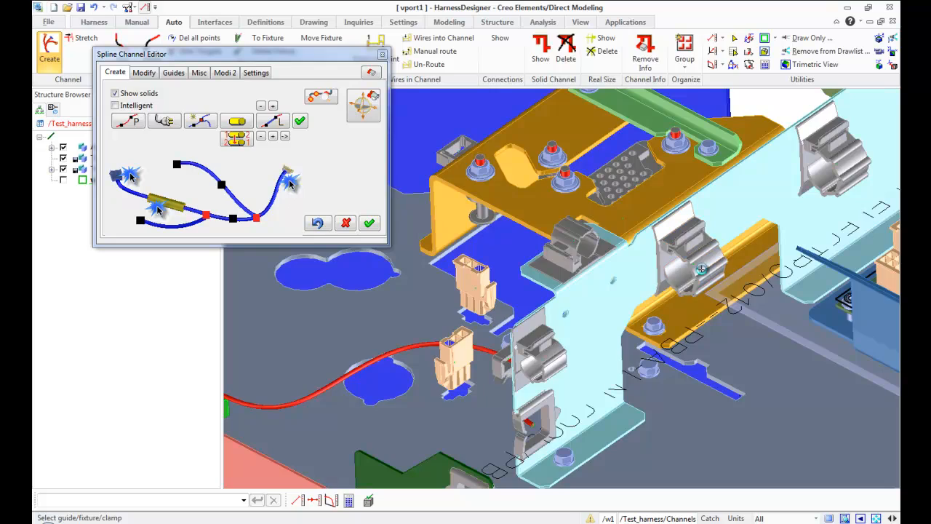
{"action": "left_click", "coordinate": [664, 336]}
{"action": "mouse_move", "coordinate": [664, 336]}
{"action": "middle_mouse_down"}
{"action": "mouse_move", "coordinate": [408, 356]}
{"action": "mouse_move", "coordinate": [481, 347]}
{"action": "middle_mouse_up"}
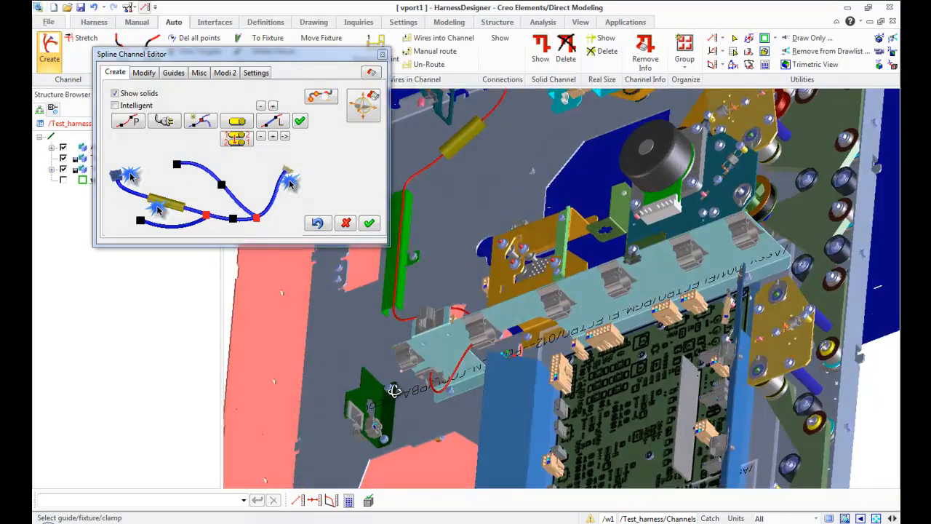
{"action": "scroll", "coordinate": [503, 419], "scroll_direction": "down", "scroll_amount": 3}
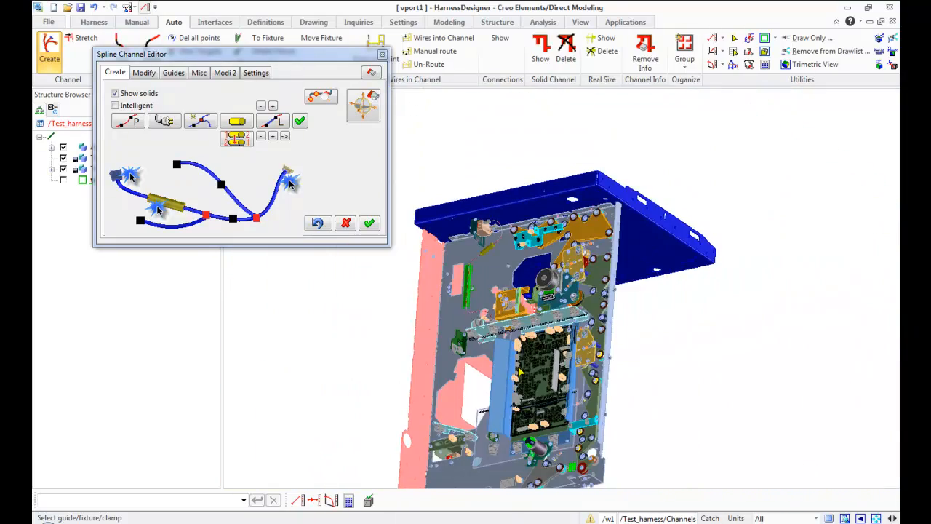
{"action": "scroll", "coordinate": [517, 378], "scroll_direction": "up", "scroll_amount": 5}
{"action": "mouse_move", "coordinate": [514, 397]}
{"action": "middle_mouse_down"}
{"action": "mouse_move", "coordinate": [516, 363]}
{"action": "mouse_move", "coordinate": [437, 306]}
{"action": "middle_mouse_up"}
{"action": "scroll", "coordinate": [438, 306], "scroll_direction": "up", "scroll_amount": 2}
- Create another fixed-length on-face guide on the blue bracket with its angle set to 90° so it stands upright
{"action": "left_click", "coordinate": [200, 73]}
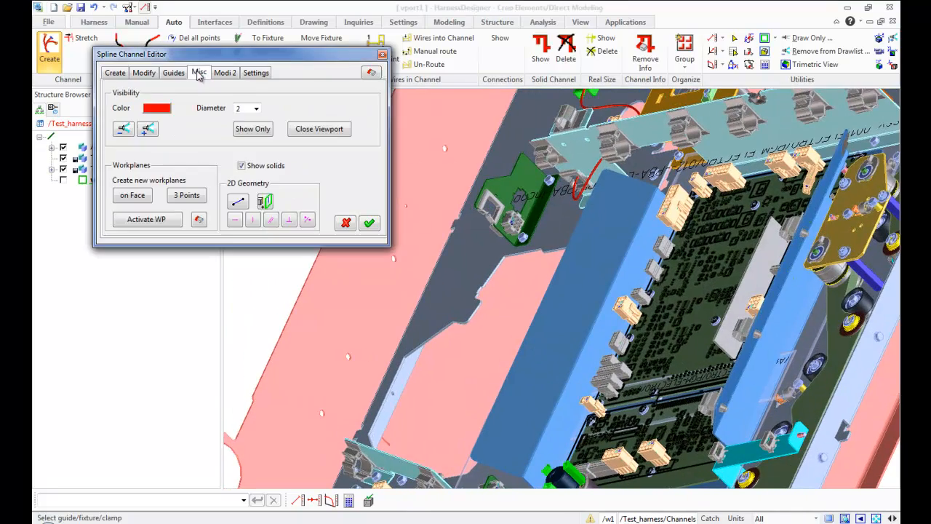
{"action": "left_click", "coordinate": [173, 74]}
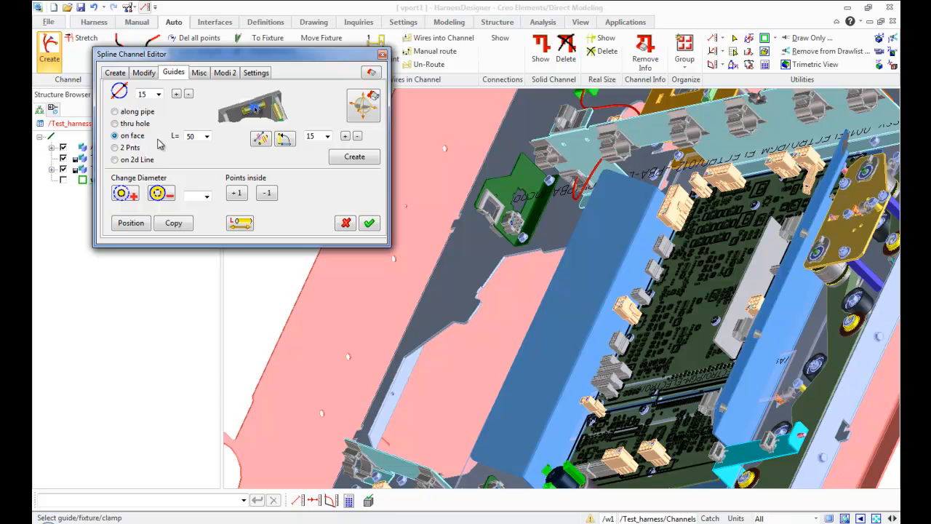
{"action": "left_click", "coordinate": [356, 158]}
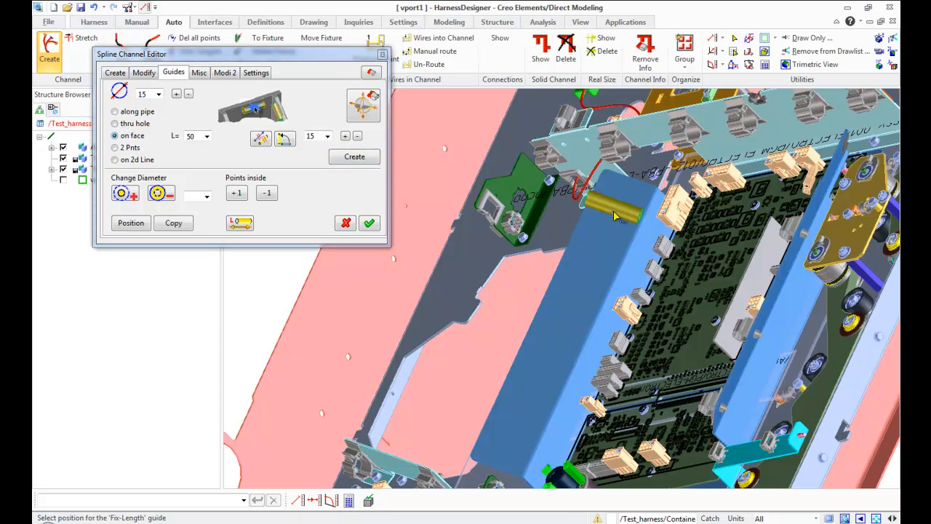
{"action": "scroll", "coordinate": [615, 217], "scroll_direction": "up", "scroll_amount": 3}
{"action": "middle_click_drag", "start_coordinate": [615, 217], "coordinate": [404, 166]}
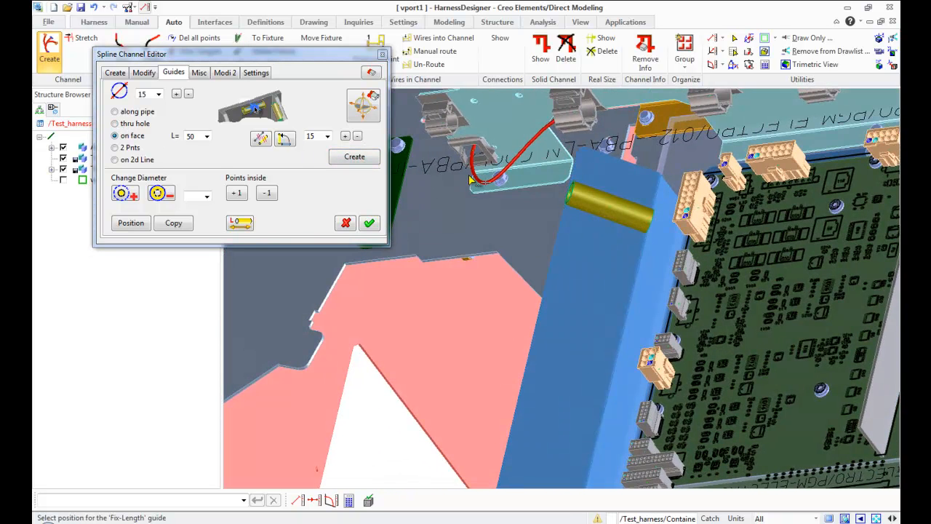
{"action": "left_click", "coordinate": [328, 137]}
{"action": "left_click", "coordinate": [318, 191]}
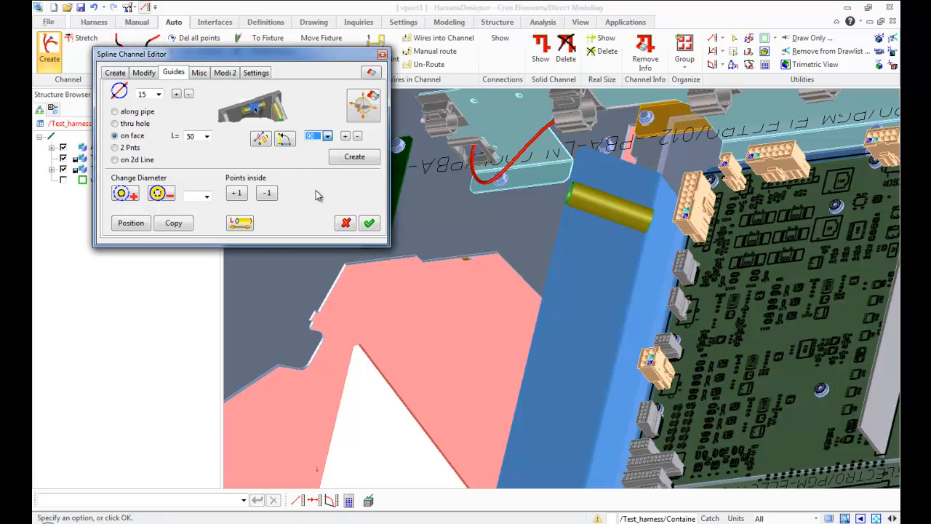
{"action": "left_click", "coordinate": [284, 138]}
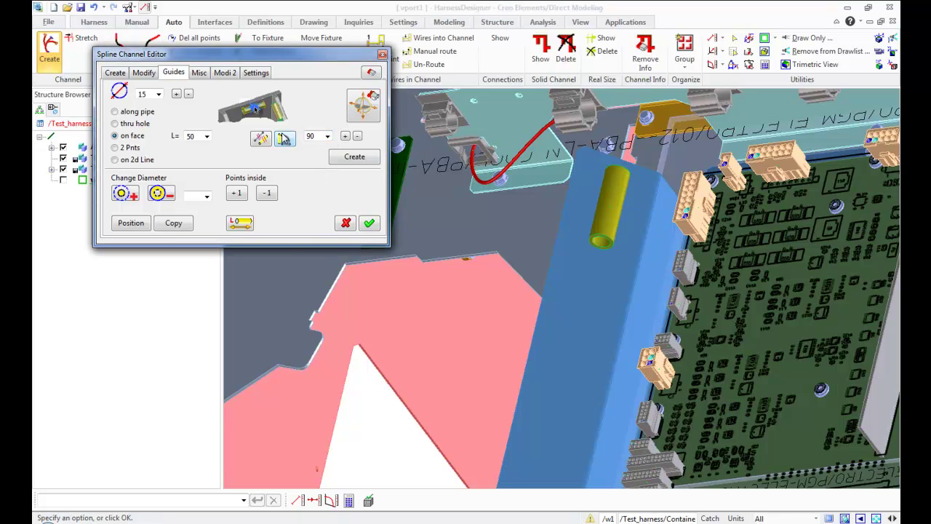
- Position the upright guide at the entered length offset on the bracket face and confirm with Done
{"action": "left_click", "coordinate": [143, 223]}
{"action": "left_click", "coordinate": [603, 205]}
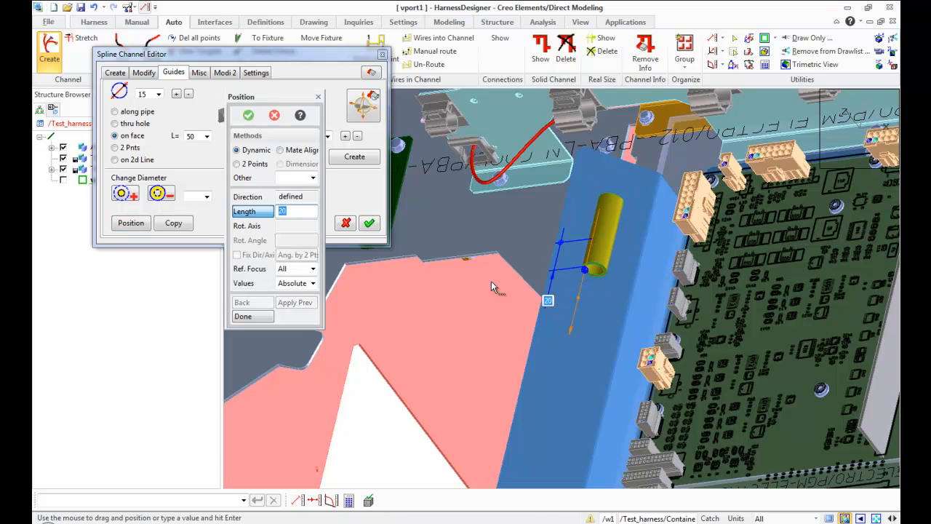
{"action": "key", "text": "Return"}
{"action": "left_click", "coordinate": [243, 317]}
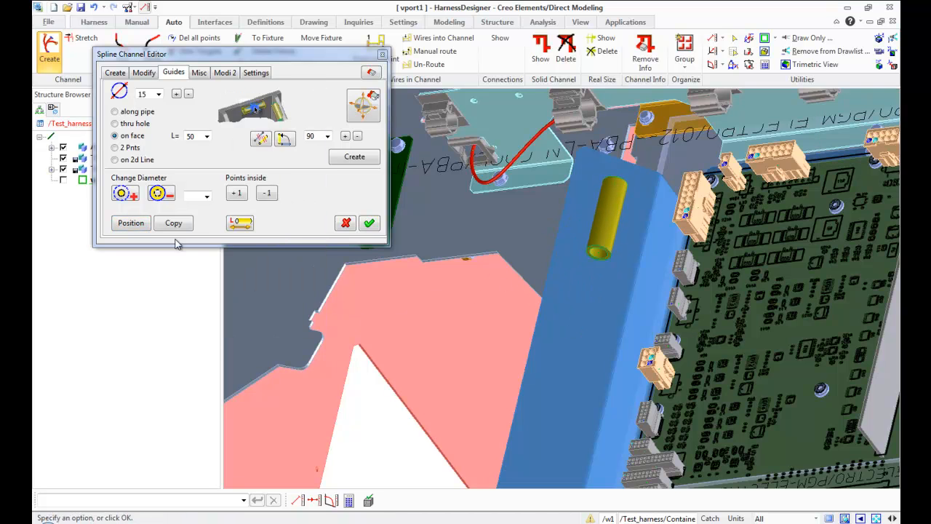
- Copy the yellow guide at a 30 offset, slide it further along the bracket and confirm the second guide
{"action": "left_click", "coordinate": [611, 233]}
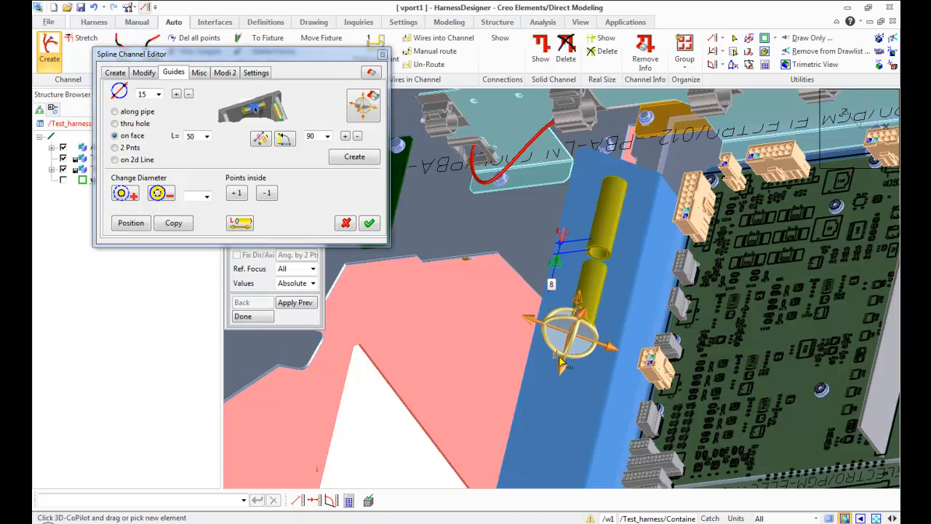
{"action": "left_click", "coordinate": [296, 211]}
{"action": "type", "text": "30"}
{"action": "key", "text": "Return"}
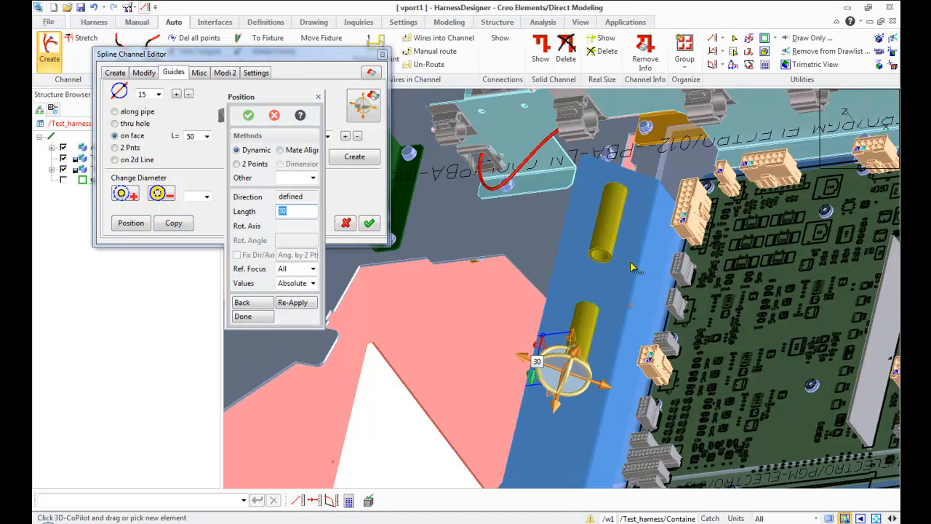
{"action": "scroll", "coordinate": [601, 262], "scroll_direction": "up", "scroll_amount": 5}
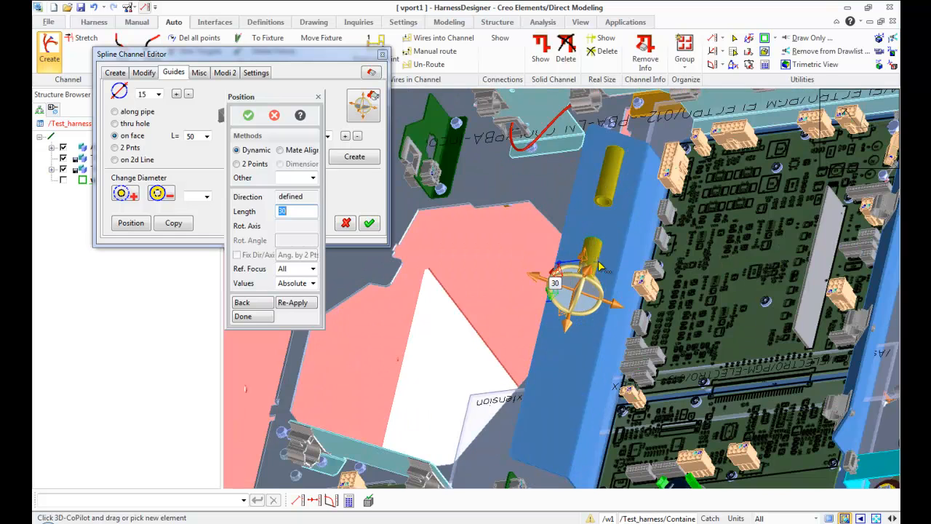
{"action": "left_click_drag", "start_coordinate": [567, 329], "coordinate": [568, 345]}
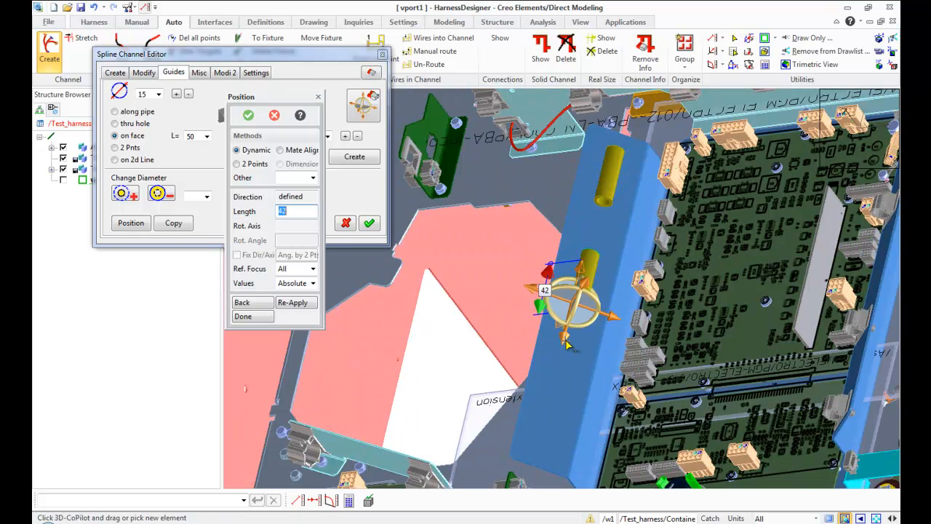
{"action": "left_click", "coordinate": [244, 316]}
- Copy the guide again and slide the third guide down the bracket, then confirm it
{"action": "left_click", "coordinate": [173, 224]}
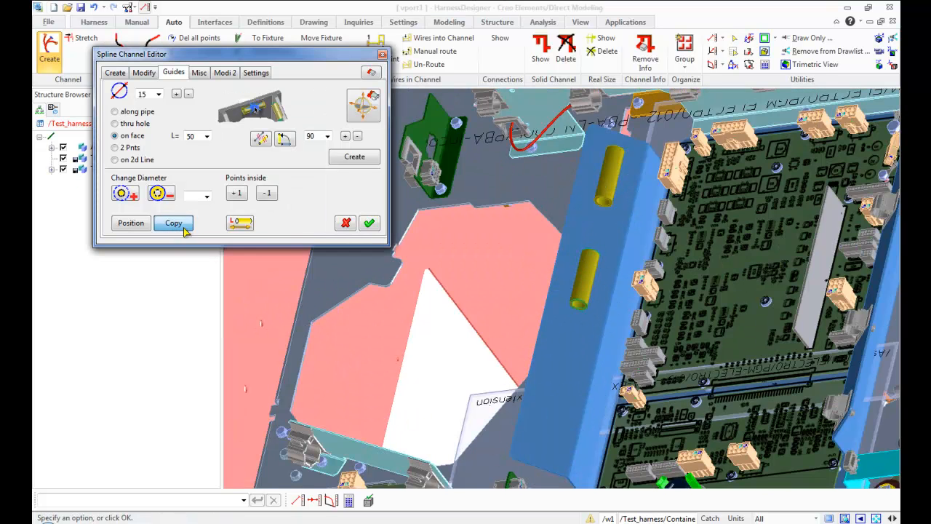
{"action": "left_click", "coordinate": [583, 296]}
{"action": "left_click_drag", "start_coordinate": [553, 400], "coordinate": [540, 477]}
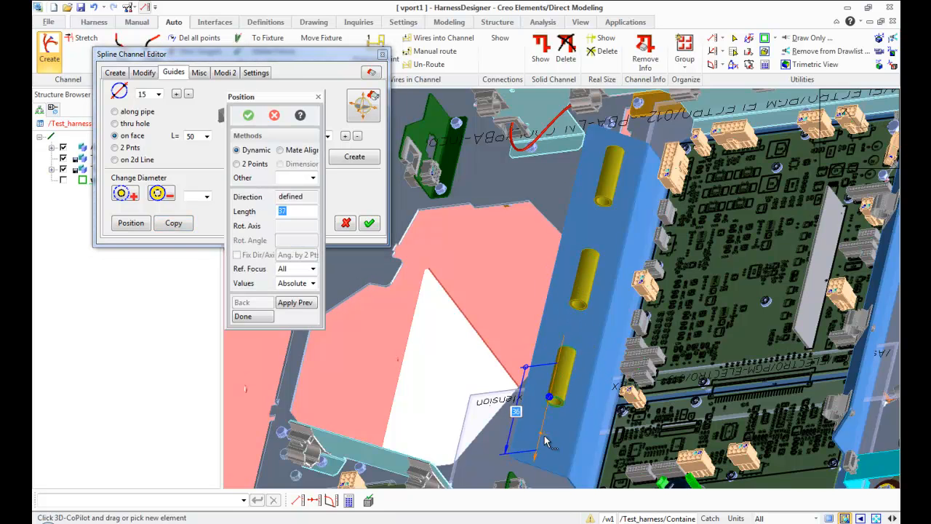
{"action": "left_click", "coordinate": [244, 316]}
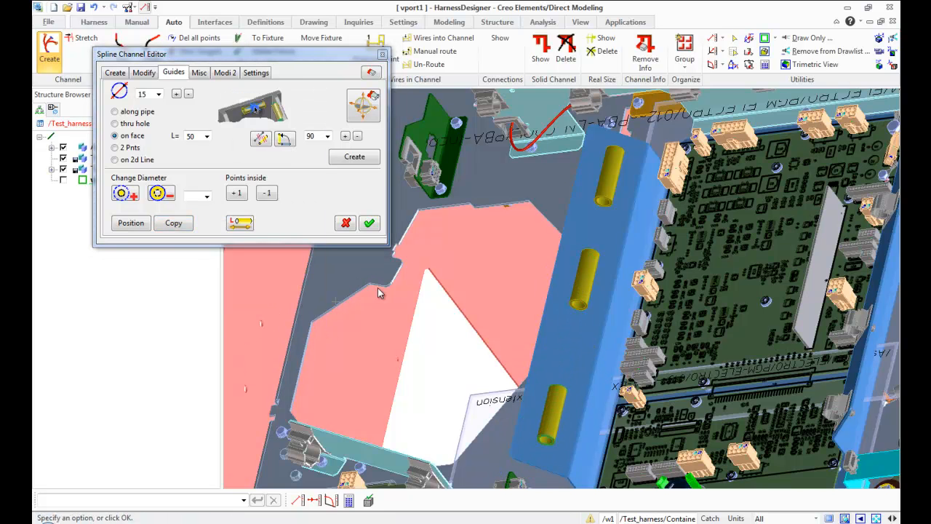
{"action": "mouse_move", "coordinate": [632, 191]}
{"action": "middle_mouse_down"}
{"action": "mouse_move", "coordinate": [628, 168]}
{"action": "mouse_move", "coordinate": [622, 174]}
{"action": "middle_mouse_up"}
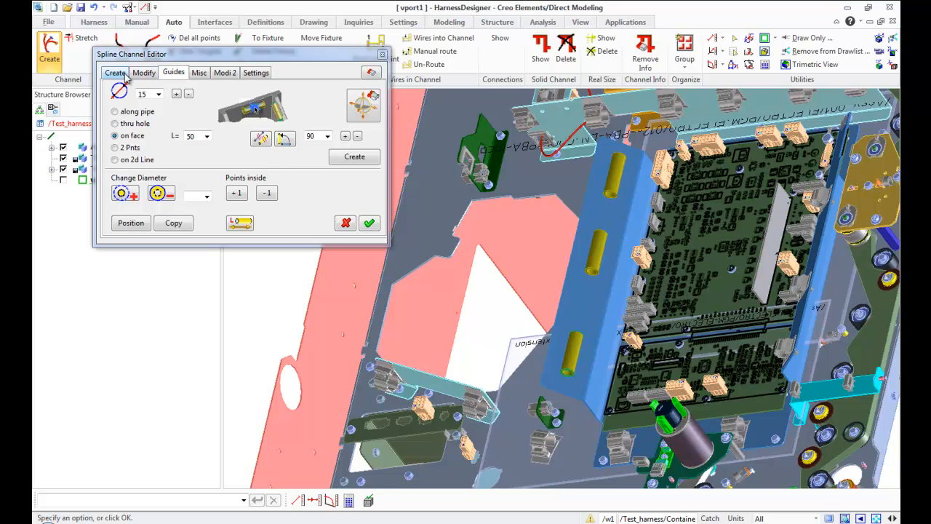
- Route the red channel through the three upright guides, the two clamps, and end it at the left connector
{"action": "left_click", "coordinate": [122, 76]}
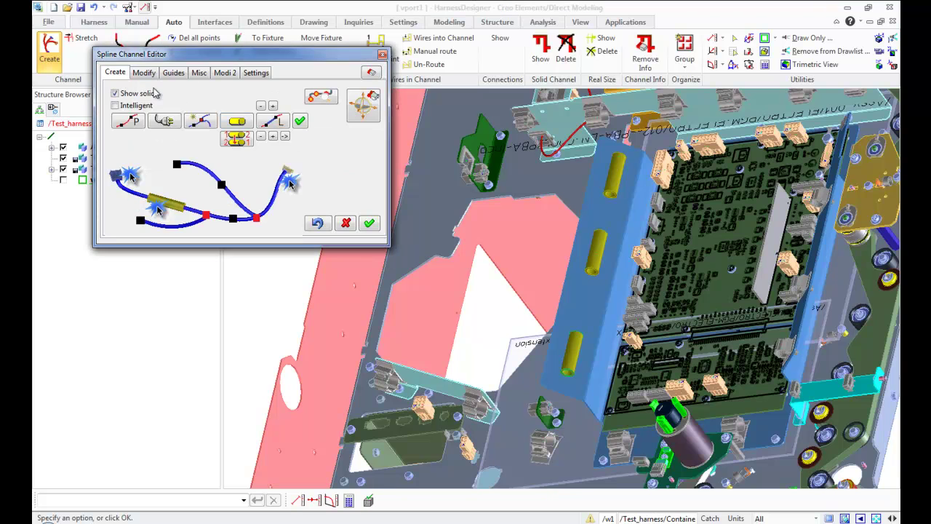
{"action": "left_click", "coordinate": [617, 182]}
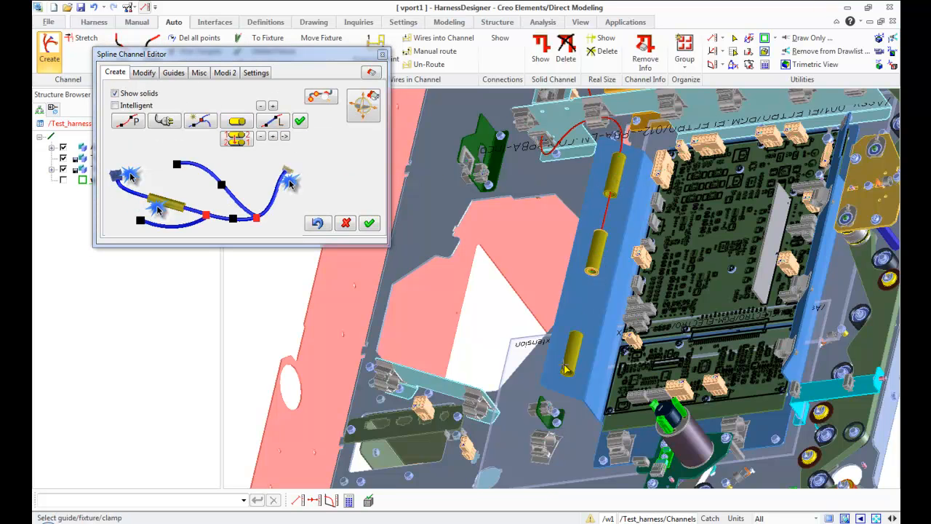
{"action": "middle_click_drag", "start_coordinate": [569, 393], "coordinate": [605, 329]}
{"action": "scroll", "coordinate": [571, 397], "scroll_direction": "up", "scroll_amount": 2}
{"action": "scroll", "coordinate": [571, 396], "scroll_direction": "up", "scroll_amount": 2}
{"action": "scroll", "coordinate": [575, 389], "scroll_direction": "up", "scroll_amount": 2}
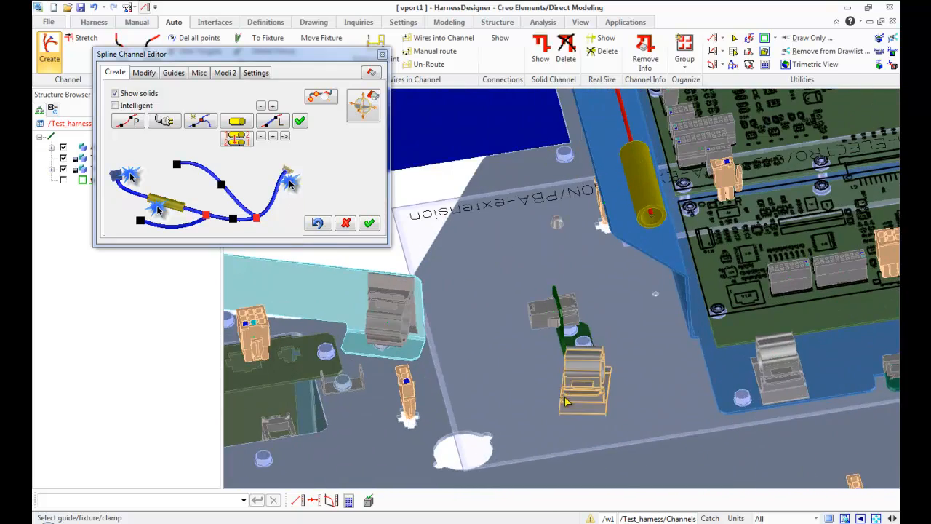
{"action": "left_click", "coordinate": [577, 388]}
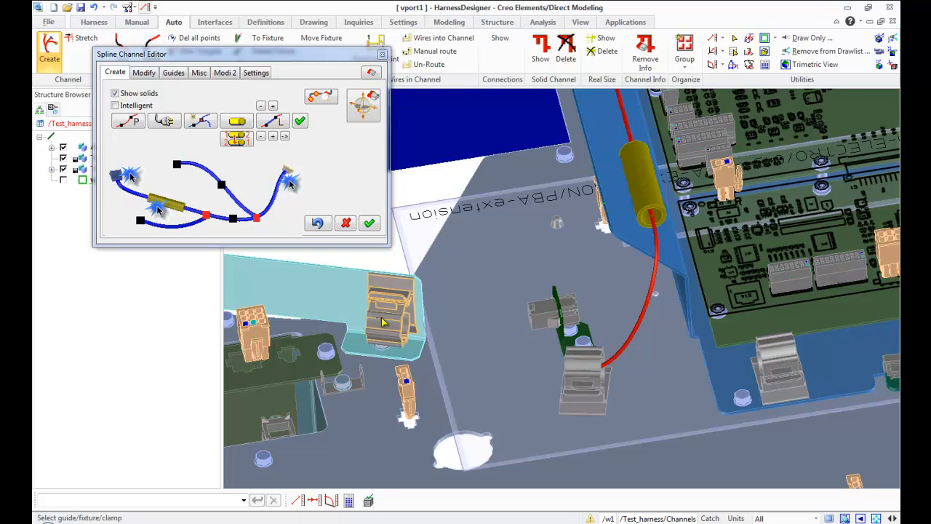
{"action": "left_click", "coordinate": [404, 324]}
{"action": "left_click", "coordinate": [167, 121]}
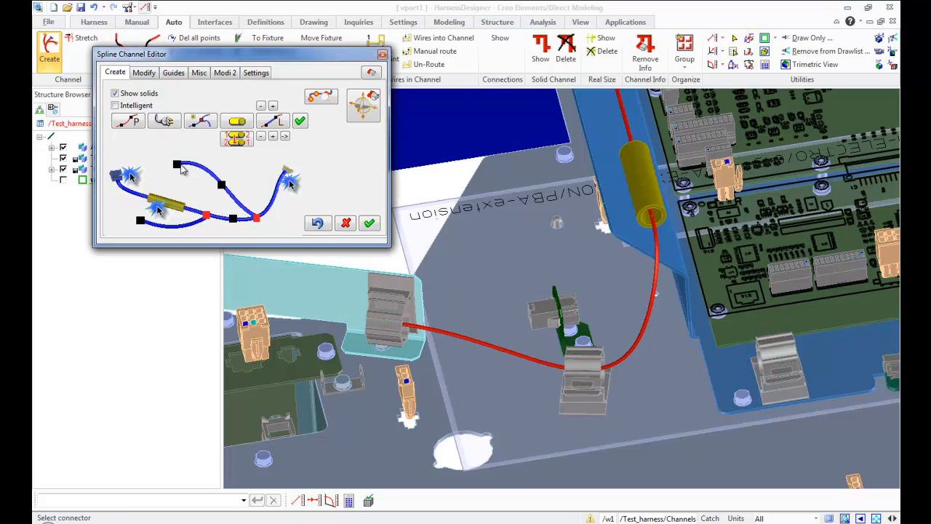
{"action": "left_click", "coordinate": [259, 315]}
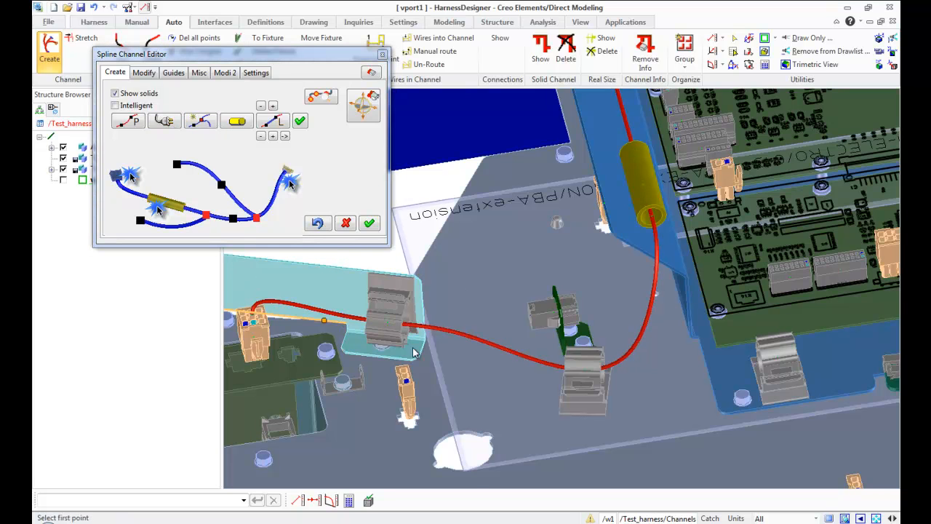
- Branch the channel from a point on the wire and end the branch at the small connector
{"action": "left_click", "coordinate": [209, 125]}
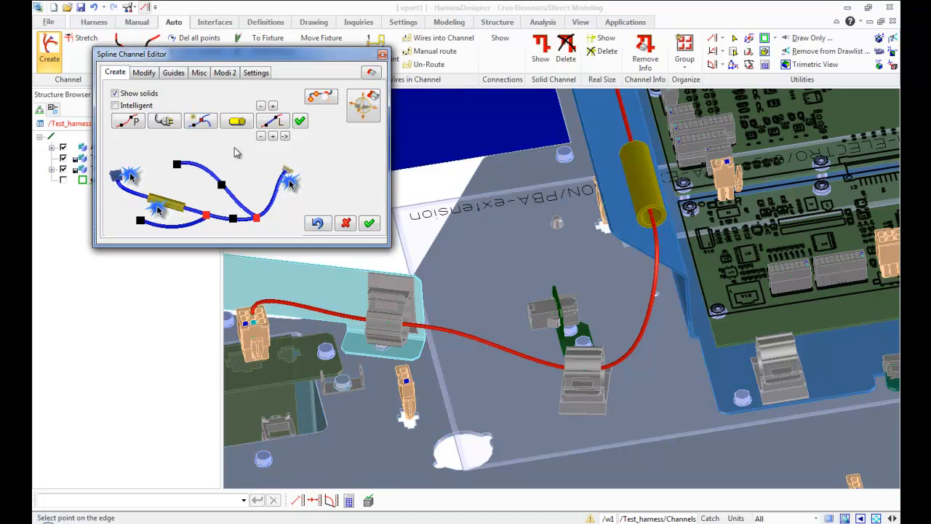
{"action": "left_click", "coordinate": [523, 357]}
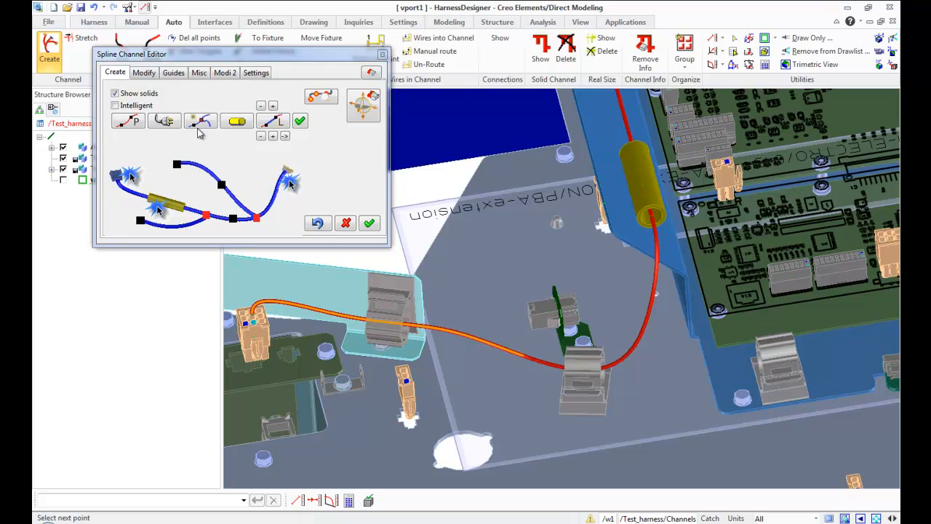
{"action": "left_click", "coordinate": [187, 147]}
{"action": "left_click", "coordinate": [407, 380]}
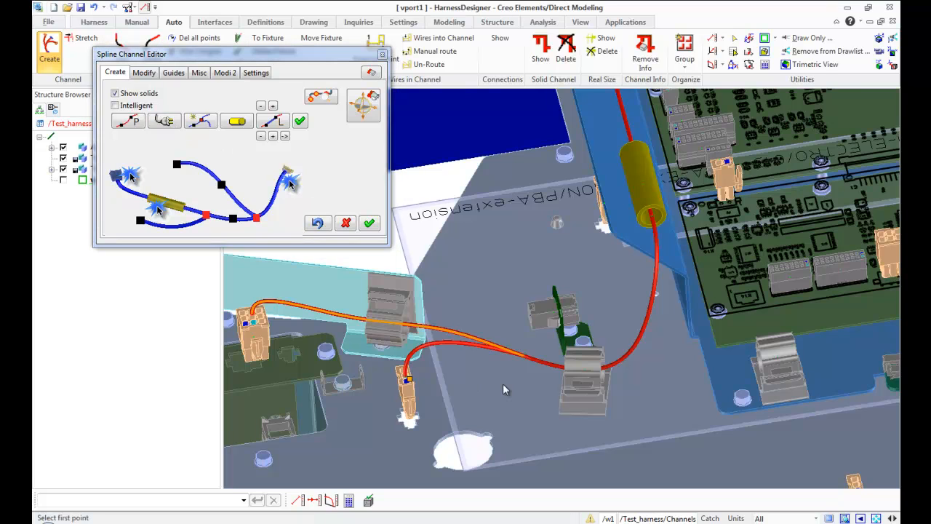
{"action": "mouse_move", "coordinate": [504, 385]}
{"action": "middle_mouse_down"}
{"action": "mouse_move", "coordinate": [468, 396]}
{"action": "mouse_move", "coordinate": [473, 410]}
{"action": "mouse_move", "coordinate": [510, 380]}
{"action": "mouse_move", "coordinate": [648, 365]}
{"action": "middle_mouse_up"}
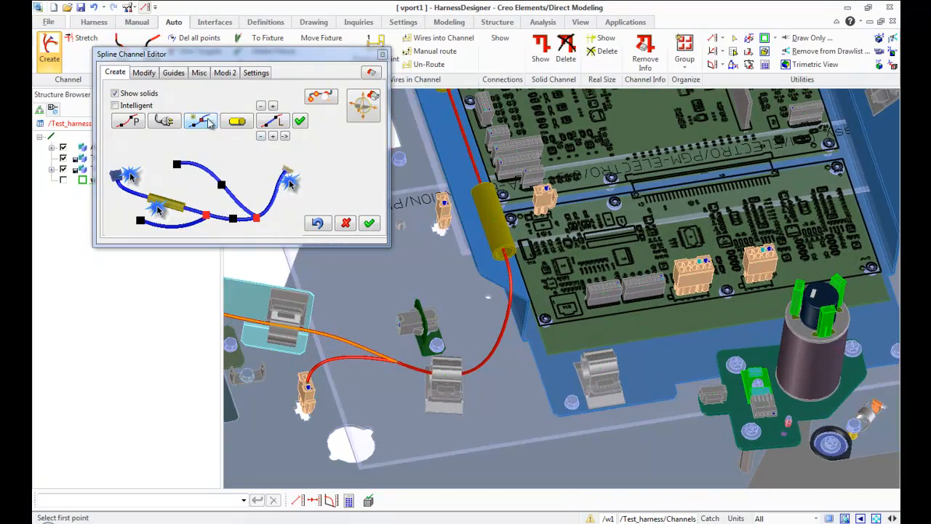
- Add a second branch routed through a fixture and ending at the circuit-board connector
{"action": "left_click", "coordinate": [530, 298]}
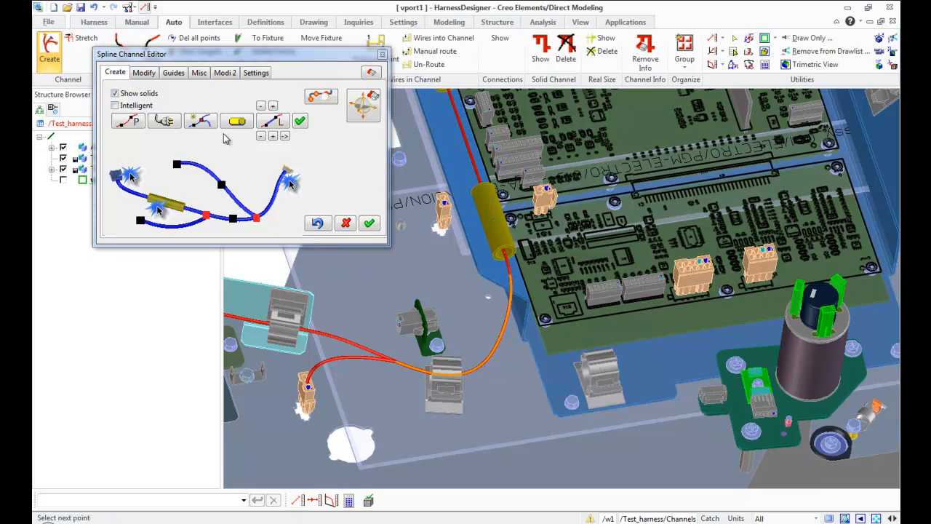
{"action": "left_click", "coordinate": [237, 121]}
{"action": "left_click", "coordinate": [615, 378]}
{"action": "left_click", "coordinate": [173, 124]}
{"action": "left_click", "coordinate": [769, 255]}
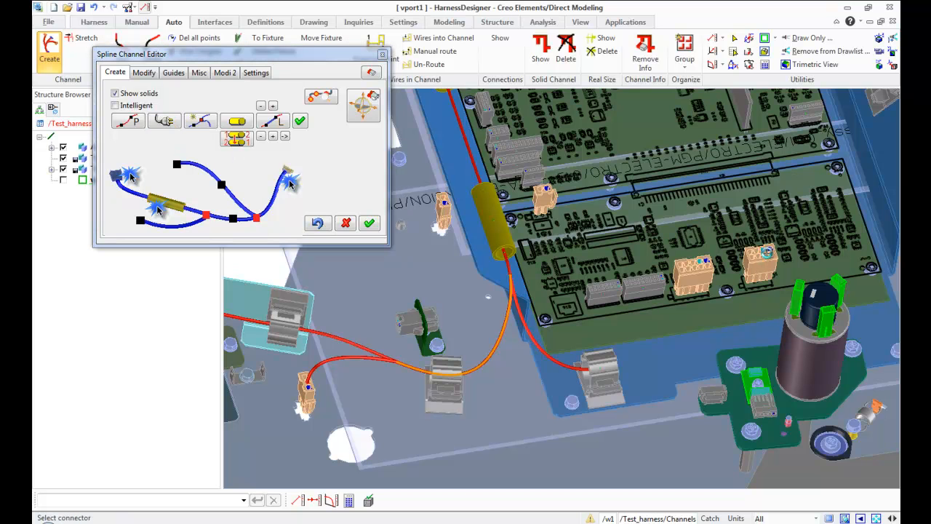
- Start a third branch from the wire toward a connector, then orbit to view the upper bracket
{"action": "left_click", "coordinate": [192, 124]}
{"action": "left_click", "coordinate": [670, 332]}
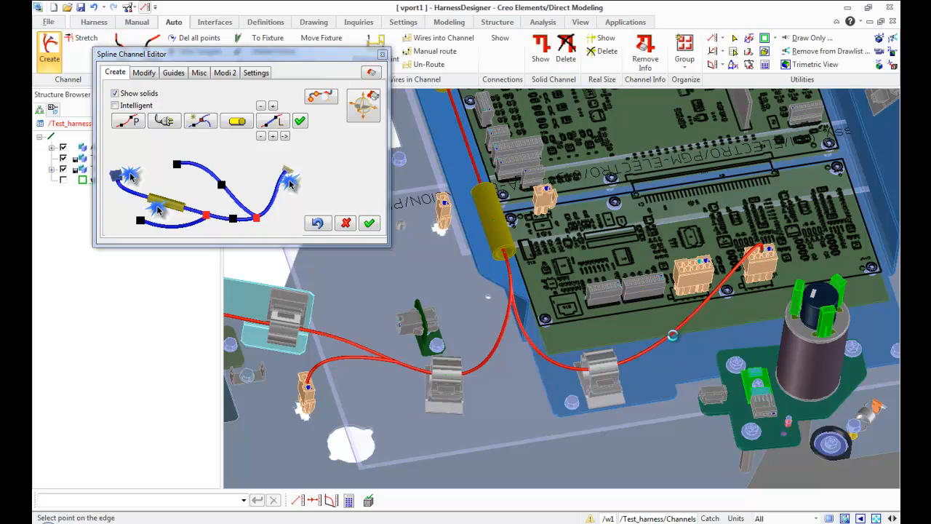
{"action": "left_click", "coordinate": [512, 225]}
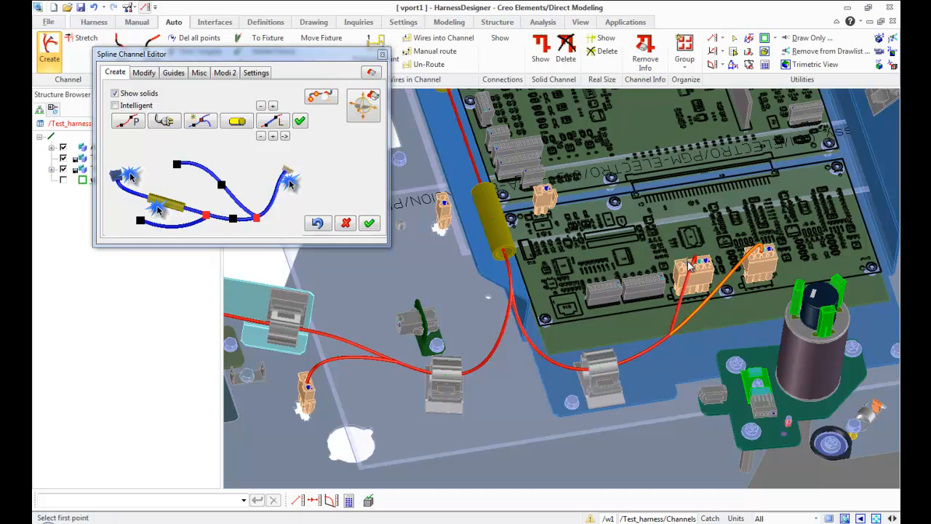
{"action": "mouse_move", "coordinate": [689, 263]}
{"action": "middle_mouse_down"}
{"action": "mouse_move", "coordinate": [633, 295]}
{"action": "mouse_move", "coordinate": [683, 393]}
{"action": "middle_mouse_up"}
{"action": "scroll", "coordinate": [683, 391], "scroll_direction": "down", "scroll_amount": 2}
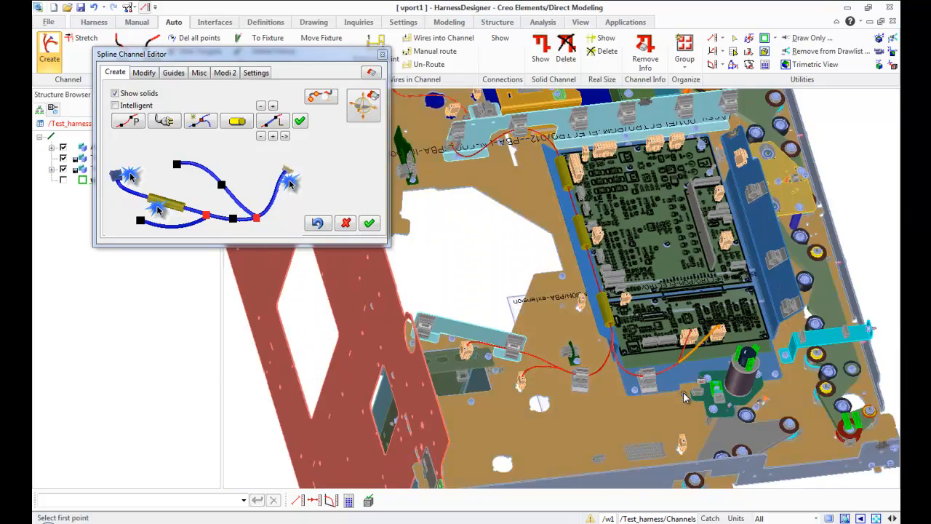
{"action": "scroll", "coordinate": [683, 393], "scroll_direction": "down", "scroll_amount": 2}
{"action": "scroll", "coordinate": [617, 159], "scroll_direction": "up", "scroll_amount": 1}
{"action": "scroll", "coordinate": [611, 160], "scroll_direction": "up", "scroll_amount": 2}
{"action": "scroll", "coordinate": [600, 161], "scroll_direction": "up", "scroll_amount": 2}
{"action": "scroll", "coordinate": [589, 164], "scroll_direction": "up", "scroll_amount": 2}
{"action": "scroll", "coordinate": [611, 174], "scroll_direction": "up", "scroll_amount": 1}
{"action": "scroll", "coordinate": [662, 197], "scroll_direction": "up", "scroll_amount": 1}
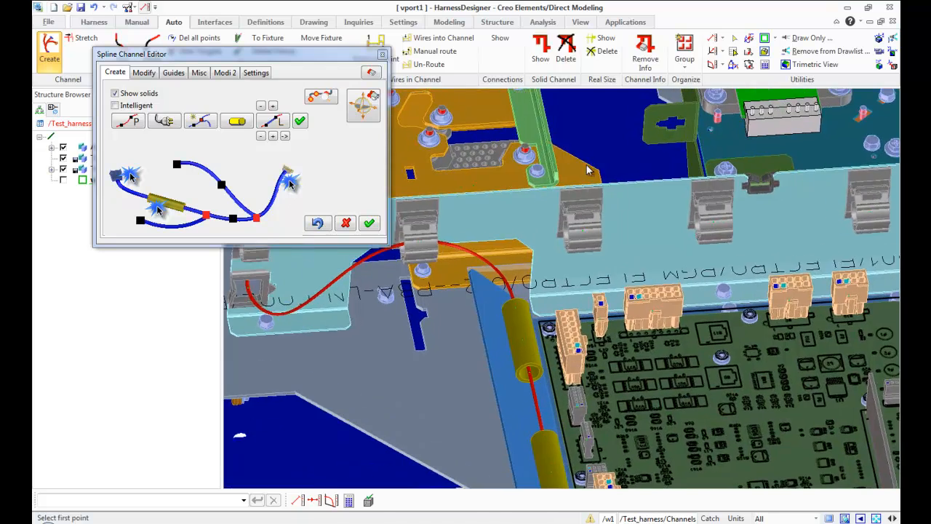
{"action": "scroll", "coordinate": [721, 225], "scroll_direction": "up", "scroll_amount": 1}
{"action": "scroll", "coordinate": [771, 251], "scroll_direction": "up", "scroll_amount": 1}
{"action": "mouse_move", "coordinate": [781, 248]}
{"action": "middle_mouse_down"}
{"action": "mouse_move", "coordinate": [768, 275]}
{"action": "mouse_move", "coordinate": [628, 290]}
{"action": "mouse_move", "coordinate": [624, 340]}
{"action": "mouse_move", "coordinate": [426, 251]}
{"action": "middle_mouse_up"}
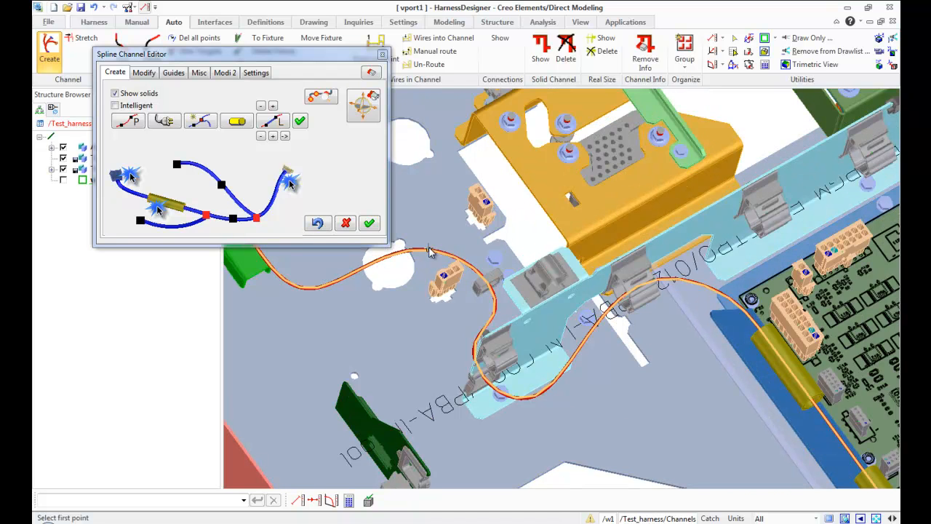
- Start a new red channel at the connector on the orange bracket
{"action": "left_click", "coordinate": [165, 121]}
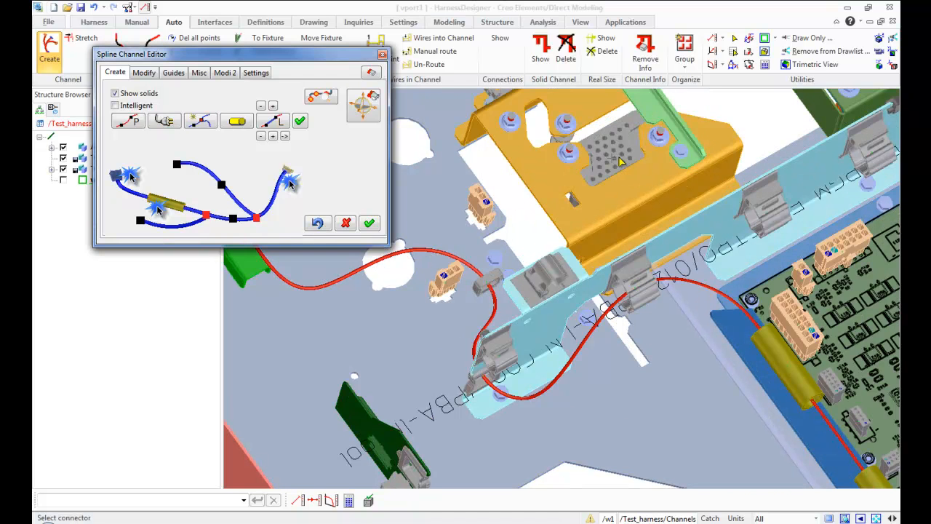
{"action": "left_click", "coordinate": [624, 166]}
{"action": "middle_click_drag", "start_coordinate": [622, 160], "coordinate": [299, 147]}
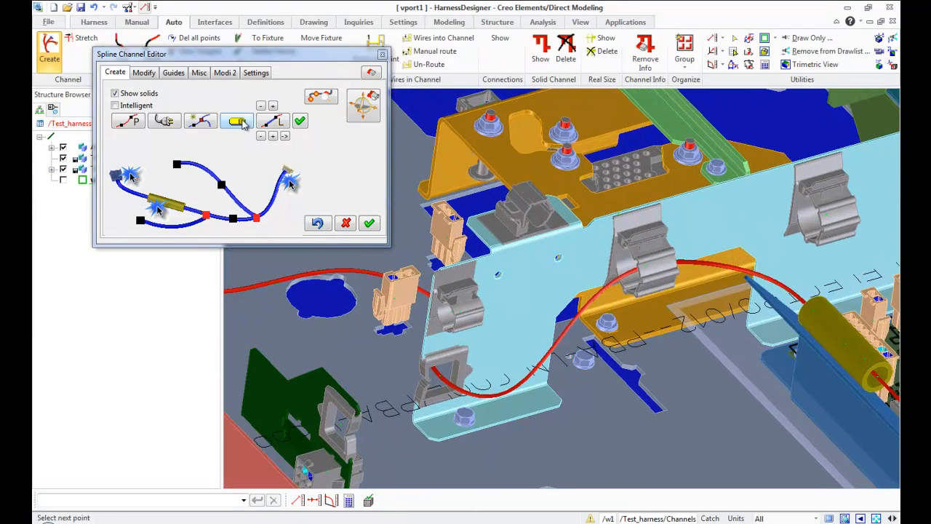
- Run the channel through the nearby clamp, confirming its position in the Platz Selektieren dialog
{"action": "left_click", "coordinate": [244, 124]}
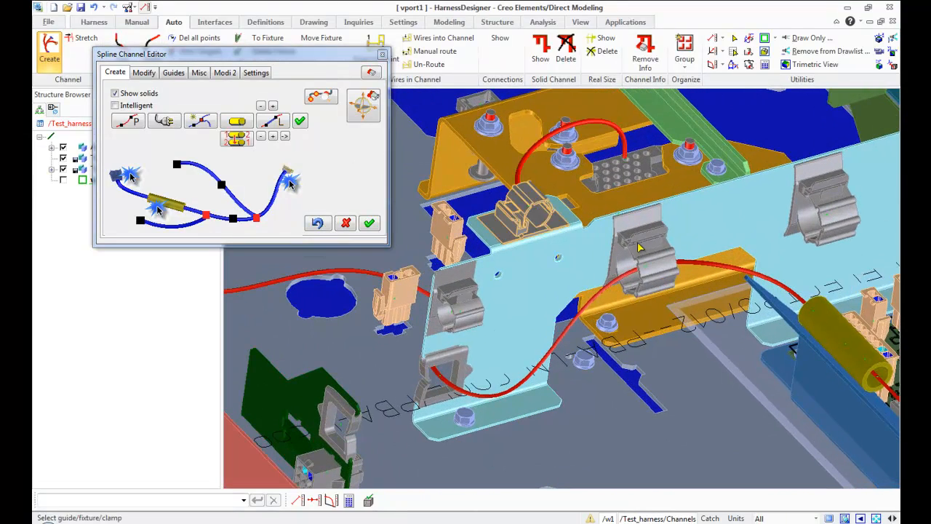
{"action": "left_click", "coordinate": [657, 256]}
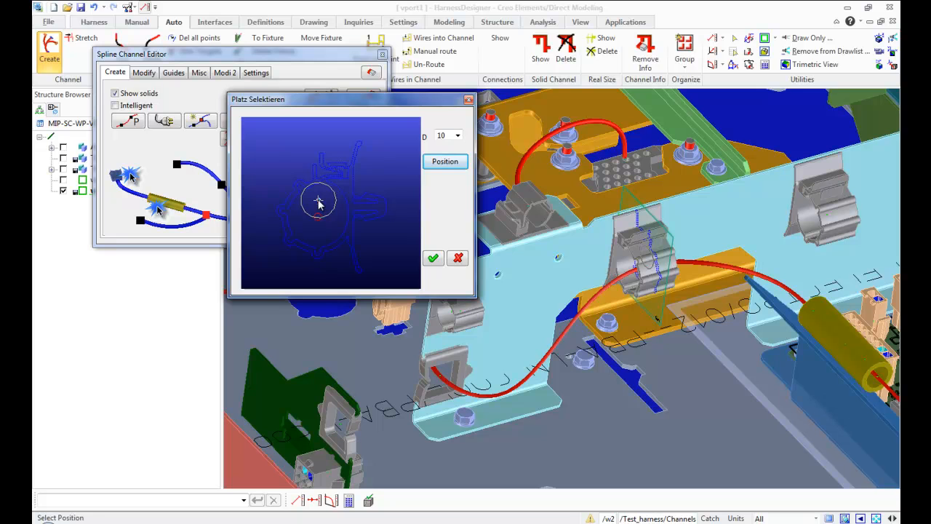
{"action": "left_click", "coordinate": [435, 259]}
{"action": "mouse_move", "coordinate": [510, 291]}
{"action": "middle_mouse_down"}
{"action": "mouse_move", "coordinate": [720, 290]}
{"action": "mouse_move", "coordinate": [758, 267]}
{"action": "middle_mouse_up"}
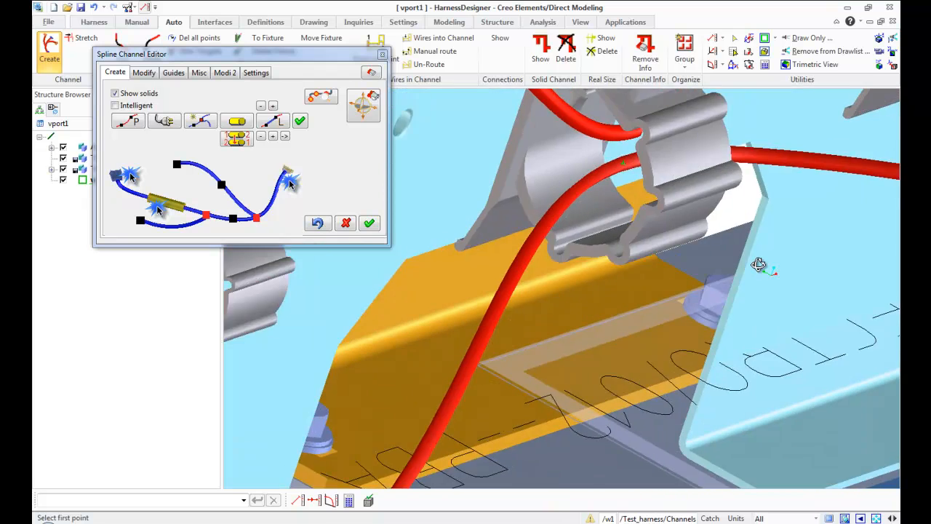
{"action": "scroll", "coordinate": [674, 262], "scroll_direction": "down", "scroll_amount": 3}
{"action": "scroll", "coordinate": [673, 262], "scroll_direction": "down", "scroll_amount": 3}
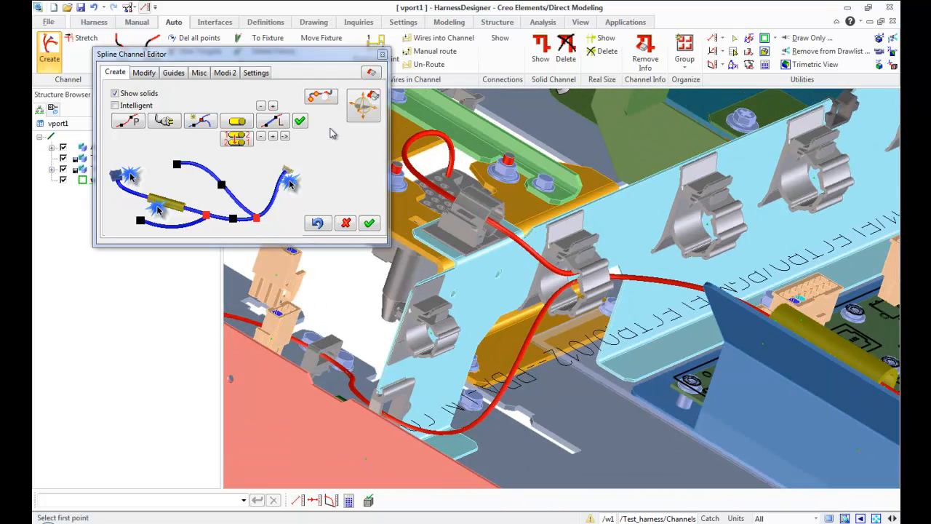
- Route the red channel through the upper-right clamp and end it at the right-hand connector
{"action": "left_click", "coordinate": [235, 122]}
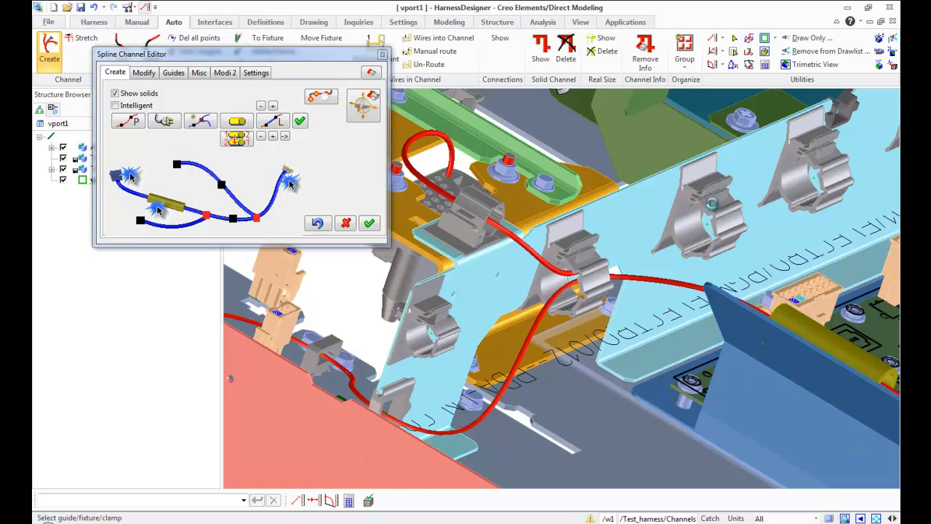
{"action": "left_click", "coordinate": [742, 217]}
{"action": "middle_click_drag", "start_coordinate": [744, 221], "coordinate": [515, 287]}
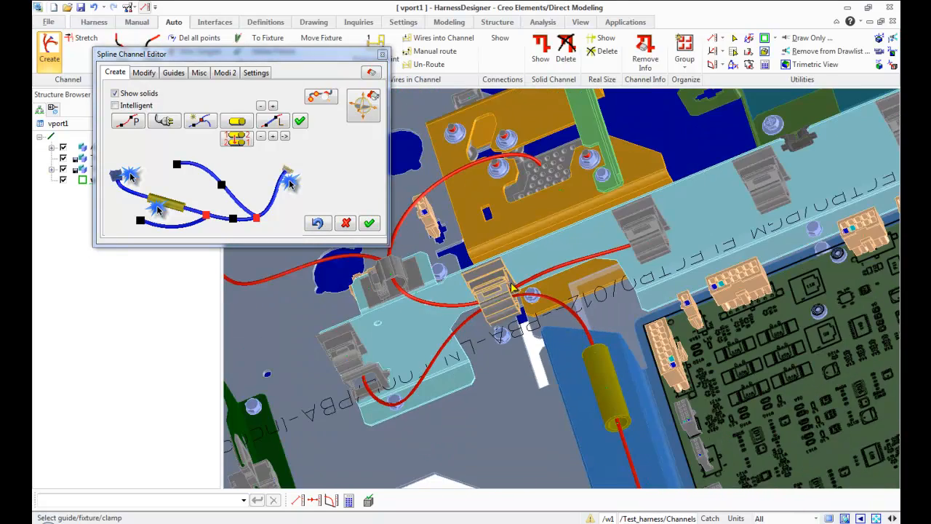
{"action": "left_click", "coordinate": [750, 200]}
{"action": "left_click", "coordinate": [177, 121]}
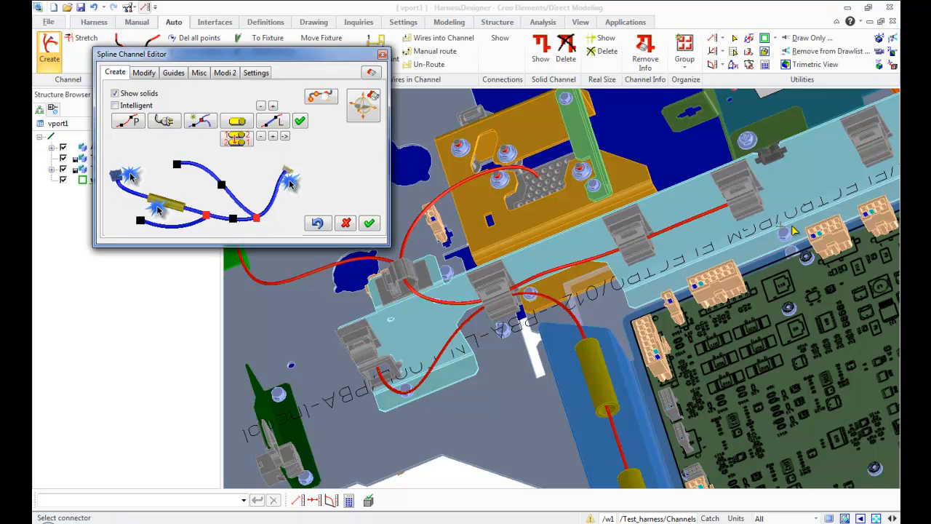
{"action": "left_click", "coordinate": [876, 209]}
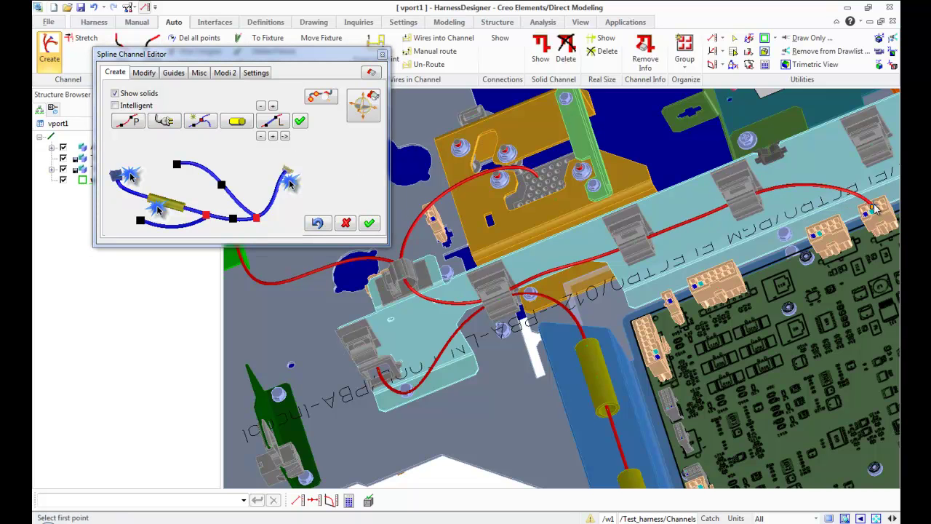
- Branch the wire from an edge point to the second right-side connector
{"action": "left_click", "coordinate": [209, 125]}
{"action": "left_click", "coordinate": [777, 190]}
{"action": "left_click", "coordinate": [167, 122]}
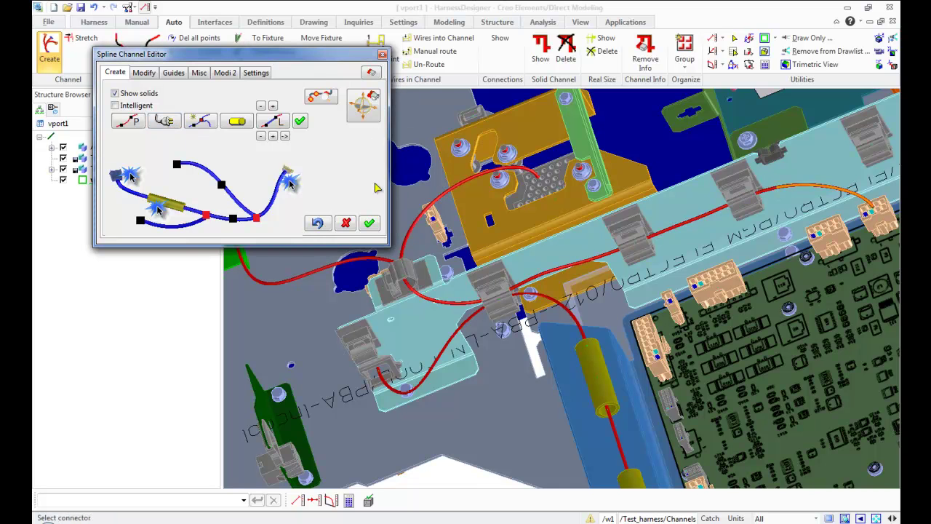
{"action": "left_click", "coordinate": [829, 240]}
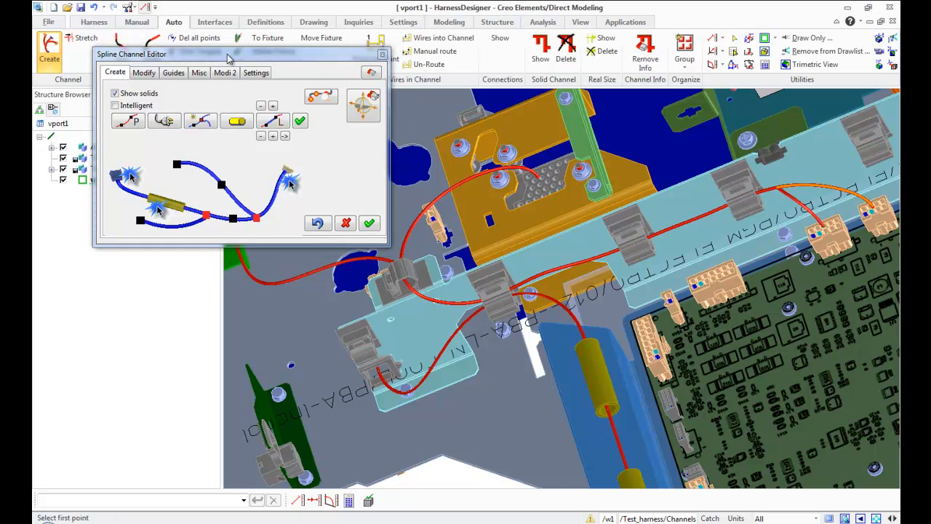
{"action": "left_click_drag", "start_coordinate": [229, 58], "coordinate": [373, 95]}
{"action": "left_click", "coordinate": [345, 158]}
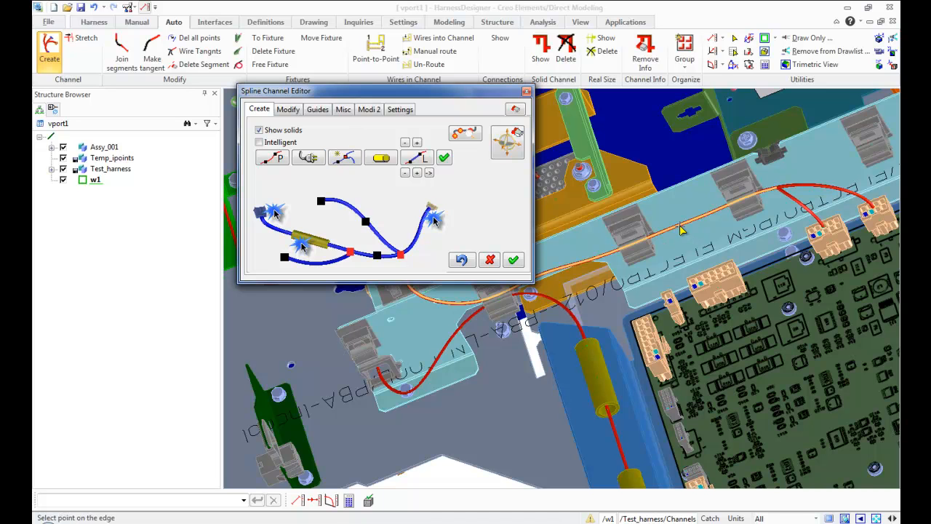
- Pick a branch start point on the wire and bring the cyan bracket and yellow sleeve into view
{"action": "left_click", "coordinate": [670, 233]}
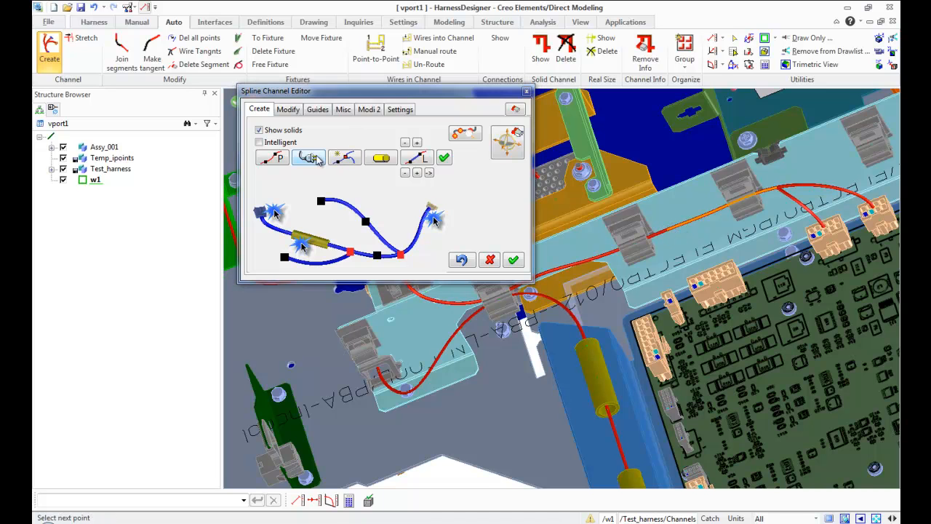
{"action": "left_click", "coordinate": [316, 159]}
{"action": "middle_click_drag", "start_coordinate": [752, 291], "coordinate": [793, 292]}
{"action": "scroll", "coordinate": [793, 293], "scroll_direction": "down", "scroll_amount": 1}
{"action": "scroll", "coordinate": [735, 297], "scroll_direction": "down", "scroll_amount": 1}
{"action": "scroll", "coordinate": [684, 302], "scroll_direction": "down", "scroll_amount": 1}
{"action": "scroll", "coordinate": [627, 309], "scroll_direction": "down", "scroll_amount": 1}
{"action": "scroll", "coordinate": [627, 308], "scroll_direction": "up", "scroll_amount": 1}
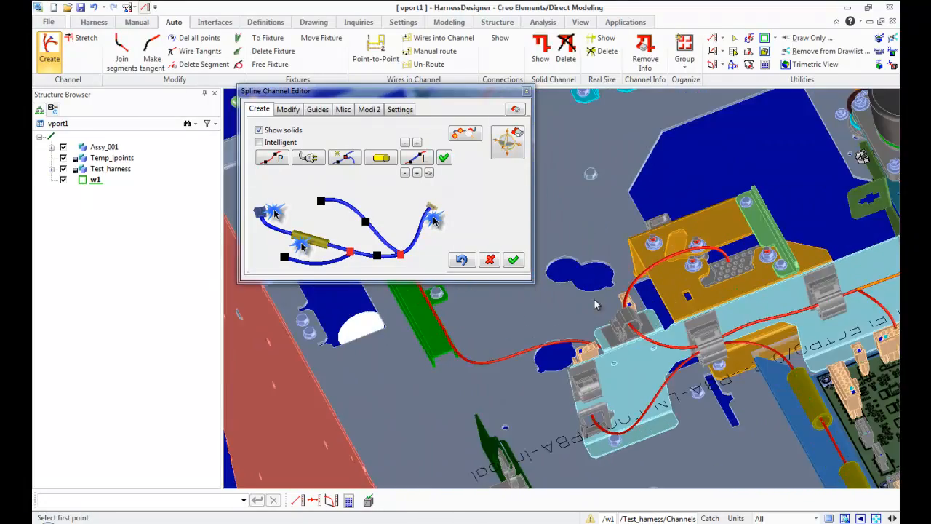
{"action": "scroll", "coordinate": [728, 342], "scroll_direction": "up", "scroll_amount": 1}
{"action": "scroll", "coordinate": [811, 374], "scroll_direction": "up", "scroll_amount": 1}
{"action": "scroll", "coordinate": [839, 385], "scroll_direction": "up", "scroll_amount": 1}
{"action": "mouse_move", "coordinate": [839, 384]}
{"action": "middle_mouse_down"}
{"action": "mouse_move", "coordinate": [823, 364]}
{"action": "mouse_move", "coordinate": [721, 384]}
{"action": "middle_mouse_up"}
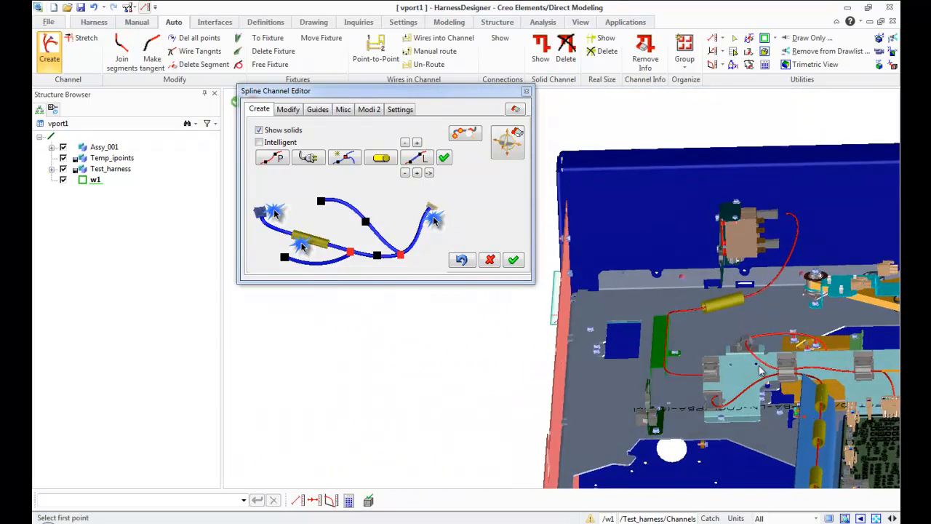
{"action": "scroll", "coordinate": [800, 327], "scroll_direction": "down", "scroll_amount": 1}
{"action": "scroll", "coordinate": [786, 335], "scroll_direction": "up", "scroll_amount": 3}
{"action": "scroll", "coordinate": [752, 354], "scroll_direction": "up", "scroll_amount": 2}
{"action": "middle_click_drag", "start_coordinate": [753, 355], "coordinate": [773, 358]}
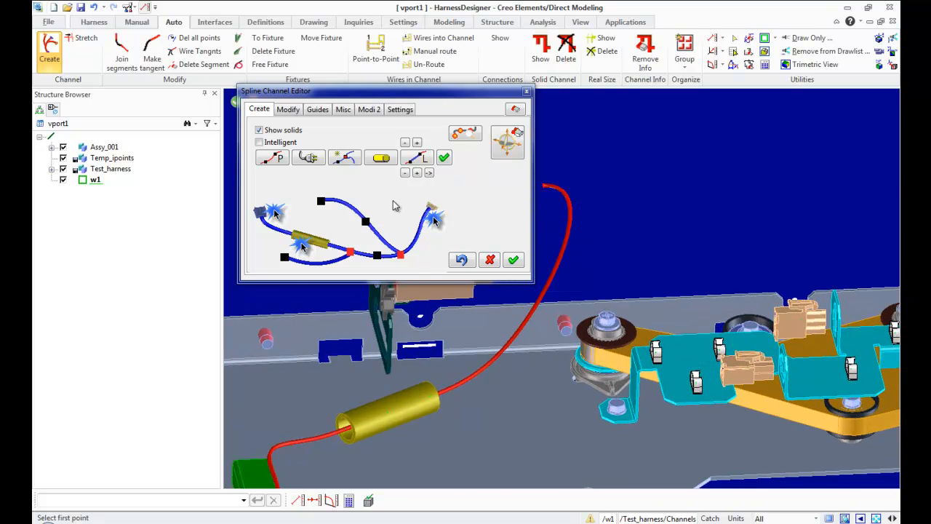
- Add a branch from the wire beside the yellow sleeve to the connector on the cyan bracket
{"action": "left_click", "coordinate": [348, 162]}
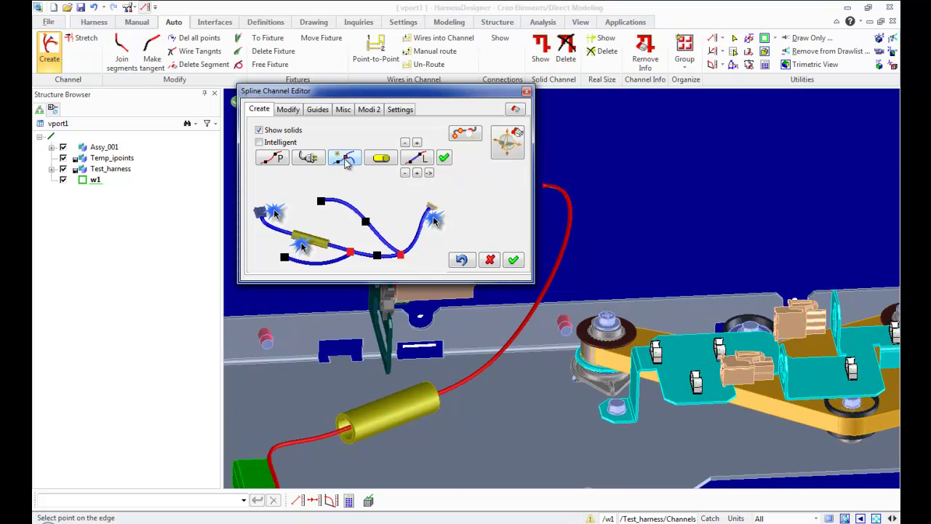
{"action": "left_click", "coordinate": [473, 379]}
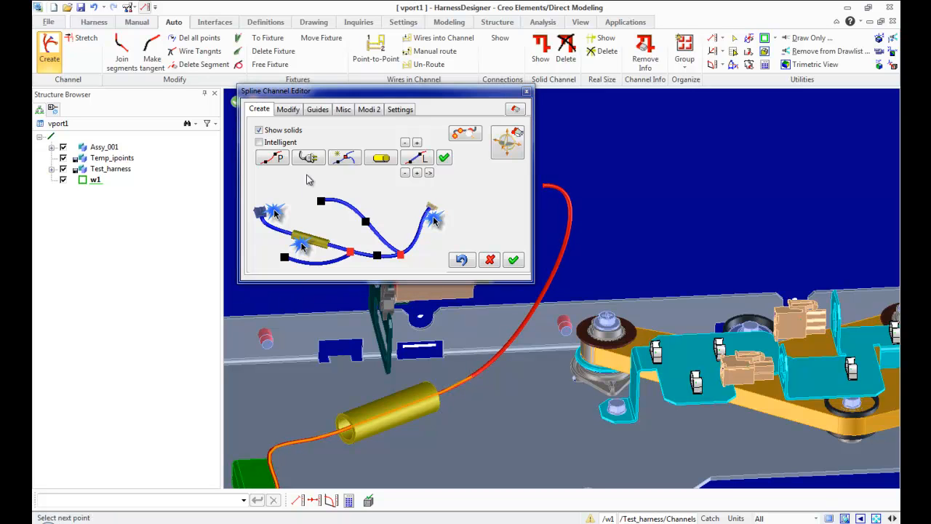
{"action": "left_click", "coordinate": [313, 160]}
{"action": "left_click", "coordinate": [793, 326]}
{"action": "middle_click_drag", "start_coordinate": [749, 338], "coordinate": [758, 368]}
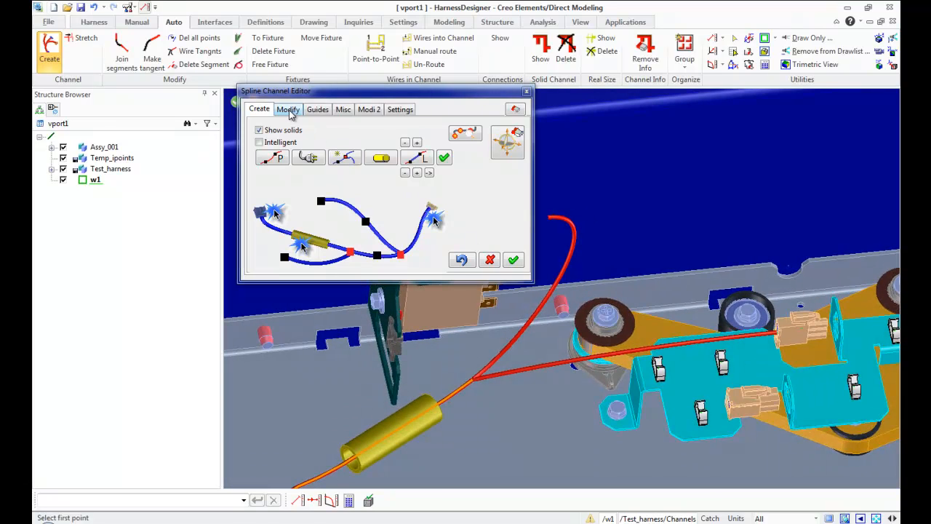
- Select the new branch in the Modify tab and choose to pull it into guides
{"action": "left_click", "coordinate": [289, 110]}
{"action": "left_click", "coordinate": [302, 145]}
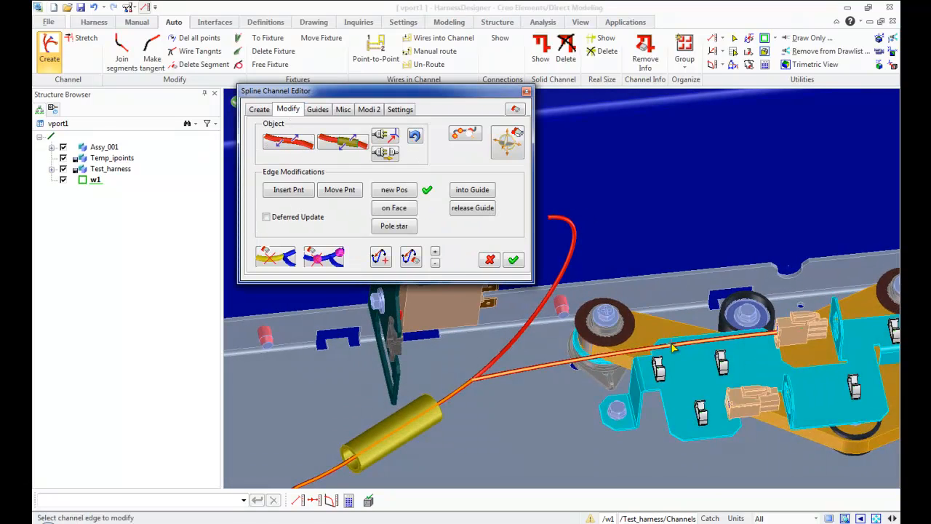
{"action": "left_click", "coordinate": [674, 349]}
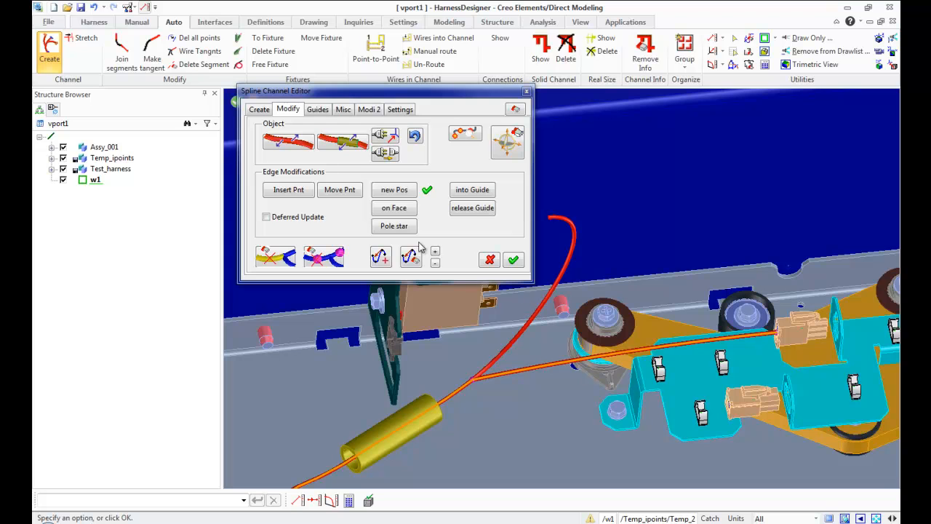
{"action": "left_click", "coordinate": [464, 192]}
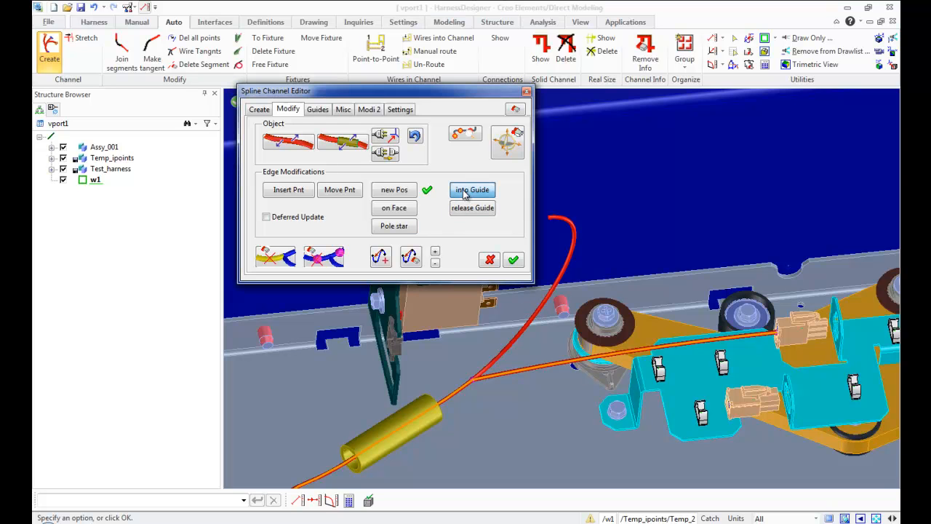
- Pull the branch into the two white clips on the cyan bracket and return to creation mode
{"action": "left_click", "coordinate": [659, 350]}
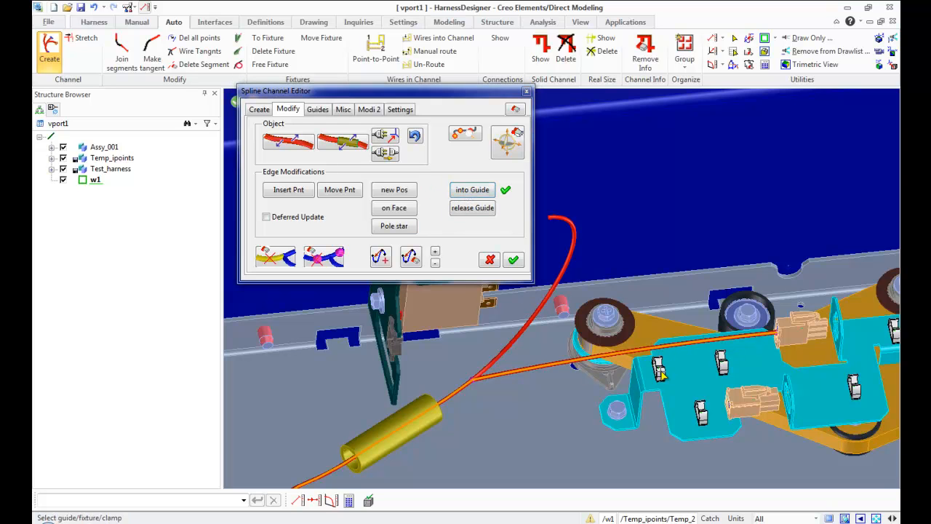
{"action": "left_click", "coordinate": [663, 374]}
{"action": "left_click", "coordinate": [746, 342]}
{"action": "left_click", "coordinate": [722, 364]}
{"action": "middle_click_drag", "start_coordinate": [712, 387], "coordinate": [768, 423]}
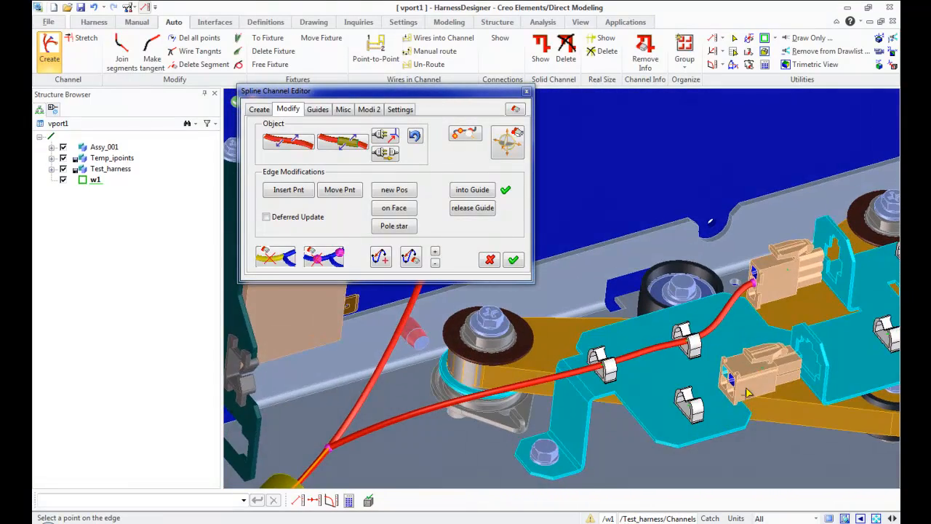
{"action": "mouse_move", "coordinate": [767, 423]}
{"action": "middle_mouse_down"}
{"action": "mouse_move", "coordinate": [724, 422]}
{"action": "mouse_move", "coordinate": [698, 408]}
{"action": "middle_mouse_up"}
{"action": "left_click", "coordinate": [289, 189]}
{"action": "left_click", "coordinate": [261, 110]}
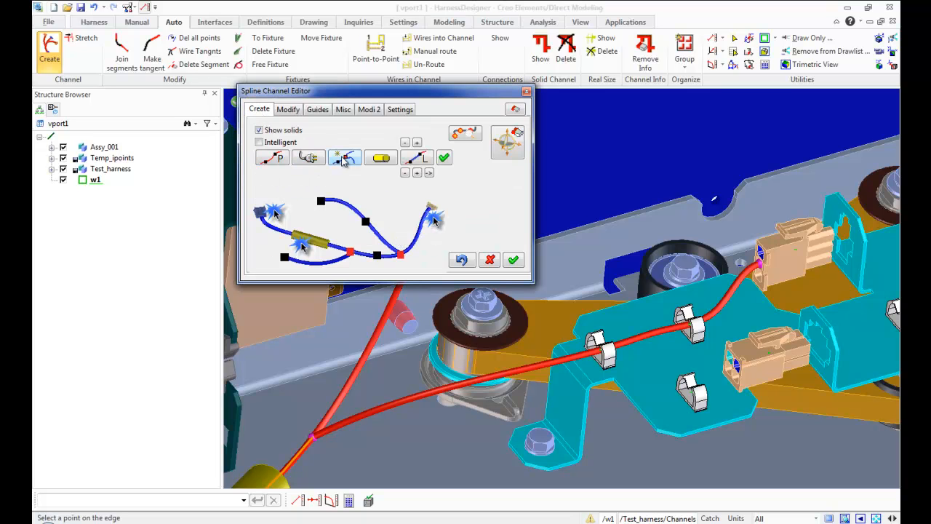
- Add a branch from the clipped wire through the lower clip to the lower cyan-bracket connector and apply
{"action": "left_click", "coordinate": [347, 159]}
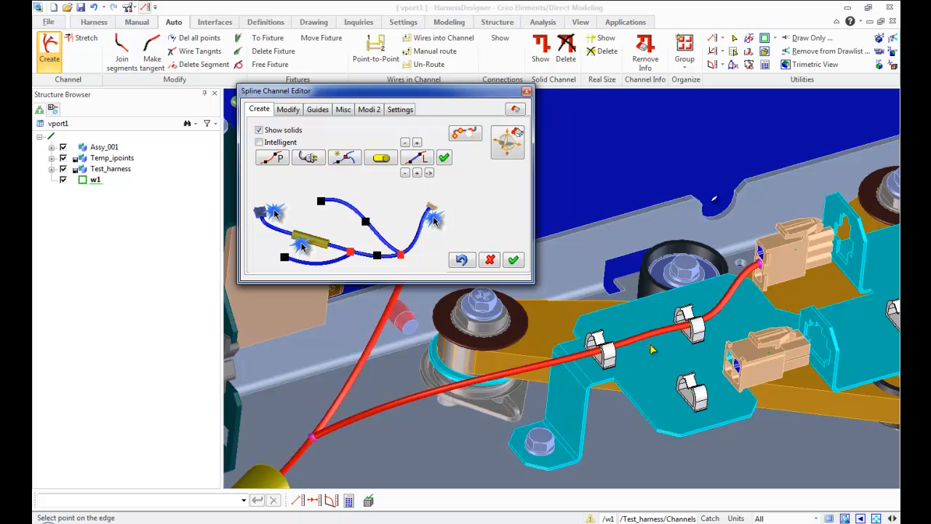
{"action": "left_click", "coordinate": [624, 346]}
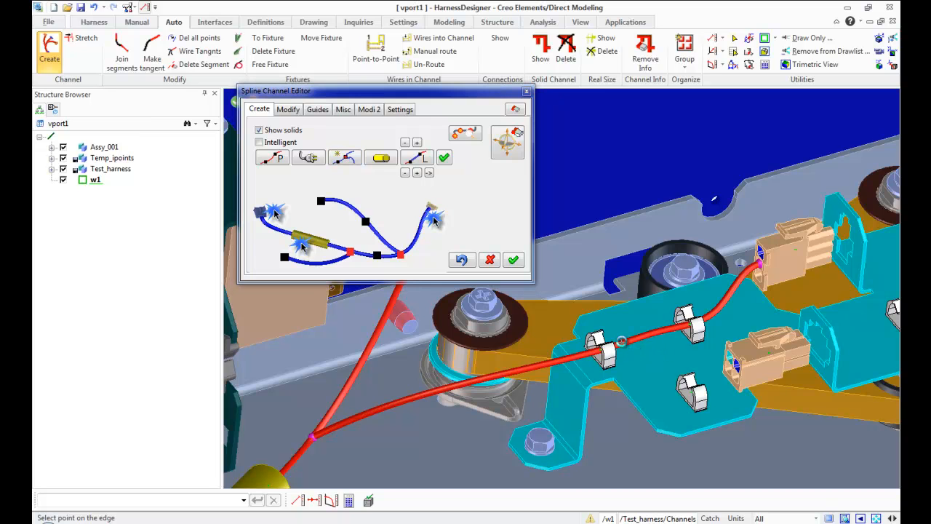
{"action": "left_click", "coordinate": [379, 159]}
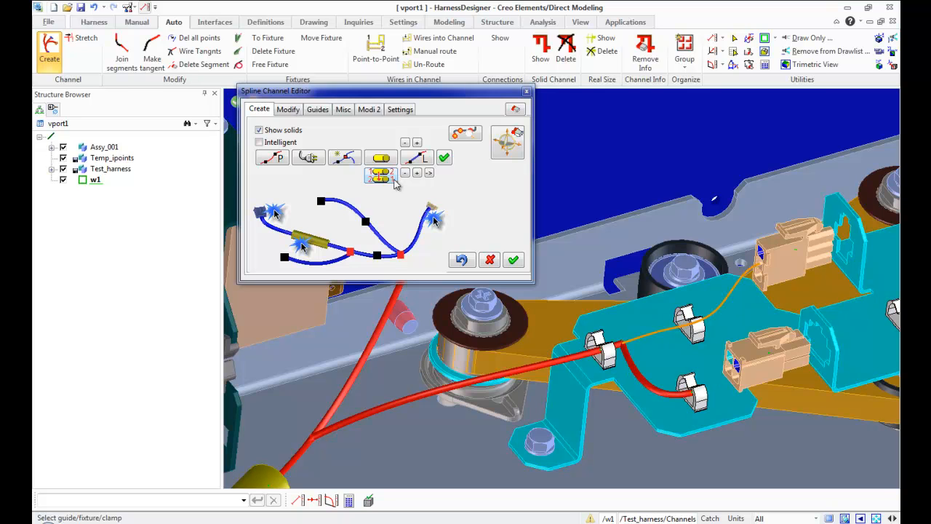
{"action": "left_click", "coordinate": [314, 161]}
{"action": "left_click", "coordinate": [790, 357]}
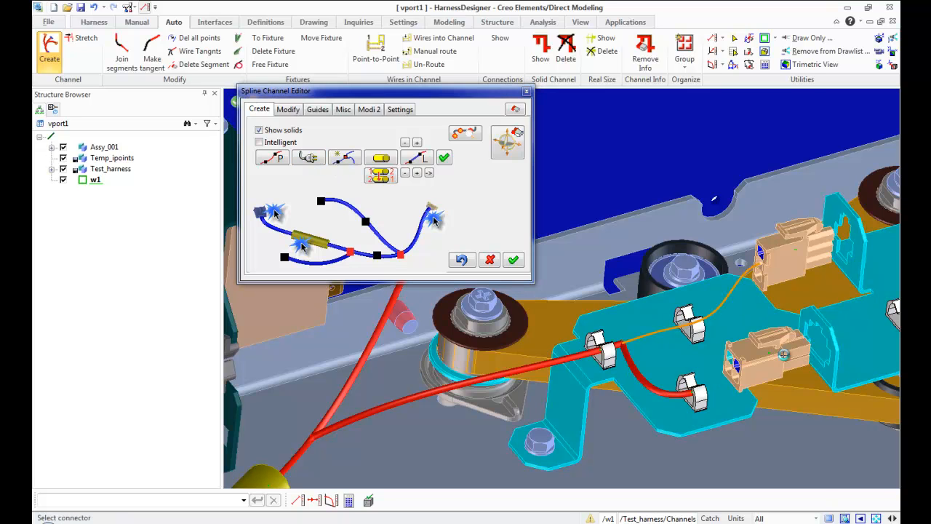
{"action": "mouse_move", "coordinate": [752, 384]}
{"action": "middle_mouse_down"}
{"action": "mouse_move", "coordinate": [777, 374]}
{"action": "mouse_move", "coordinate": [733, 391]}
{"action": "mouse_move", "coordinate": [590, 290]}
{"action": "middle_mouse_up"}
{"action": "left_click", "coordinate": [514, 261]}
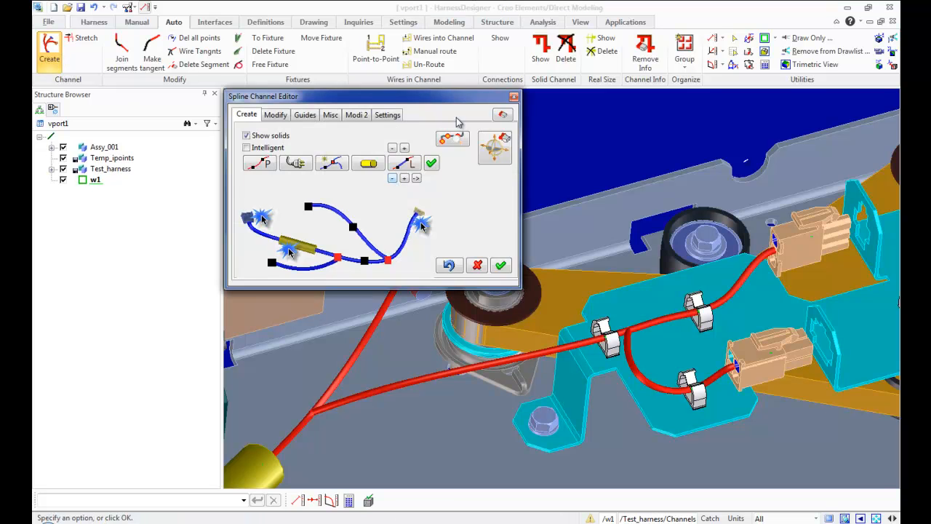
- Select the lower branch for modification in the Modify tab
{"action": "left_click_drag", "start_coordinate": [453, 107], "coordinate": [363, 94]}
{"action": "left_click", "coordinate": [184, 102]}
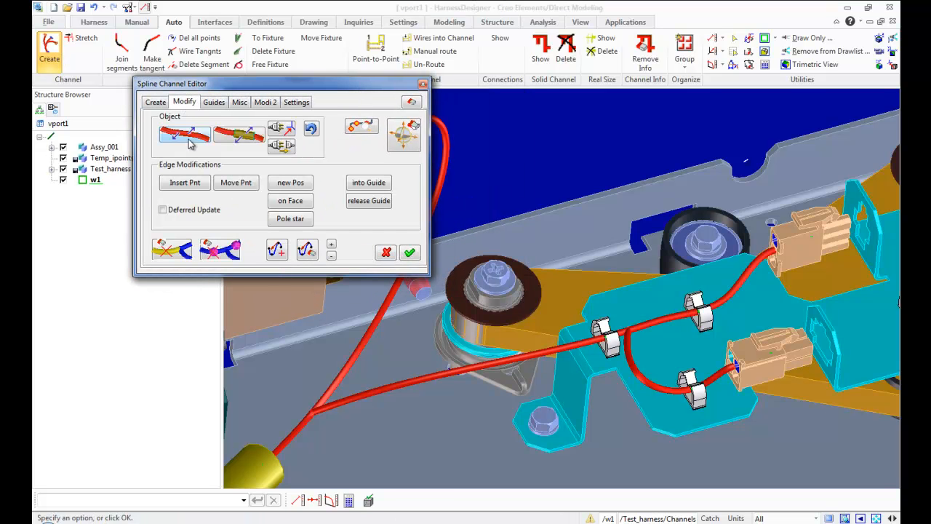
{"action": "left_click", "coordinate": [632, 367]}
{"action": "middle_click_drag", "start_coordinate": [631, 367], "coordinate": [588, 314]}
{"action": "scroll", "coordinate": [588, 314], "scroll_direction": "up", "scroll_amount": 2}
{"action": "scroll", "coordinate": [641, 324], "scroll_direction": "up", "scroll_amount": 1}
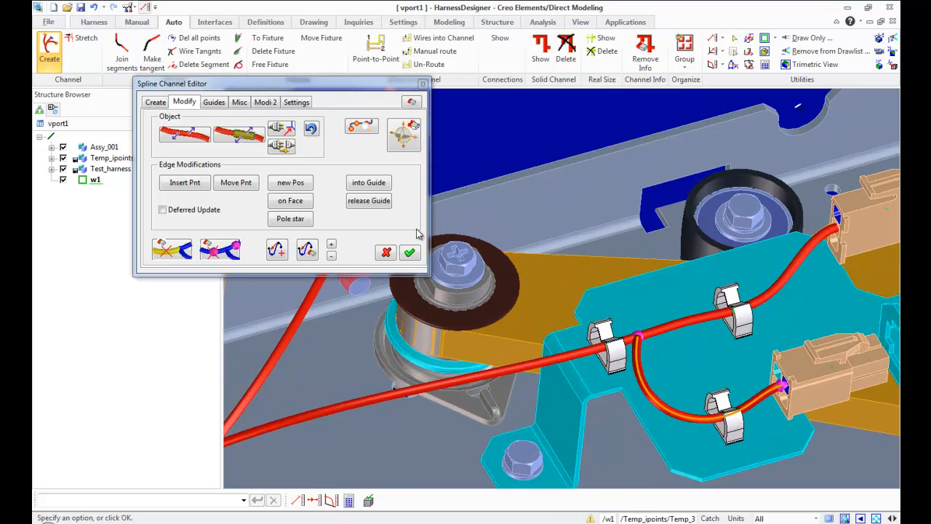
- Apply Tangency Curve in Modi 2 so the lower branch leaves the main wire tangentially
{"action": "left_click", "coordinate": [265, 103]}
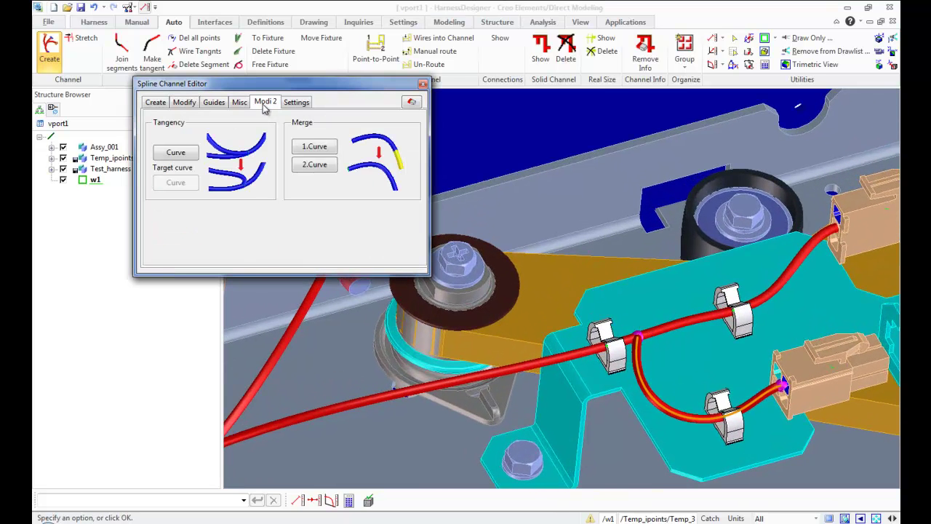
{"action": "left_click", "coordinate": [177, 154]}
{"action": "left_click", "coordinate": [643, 388]}
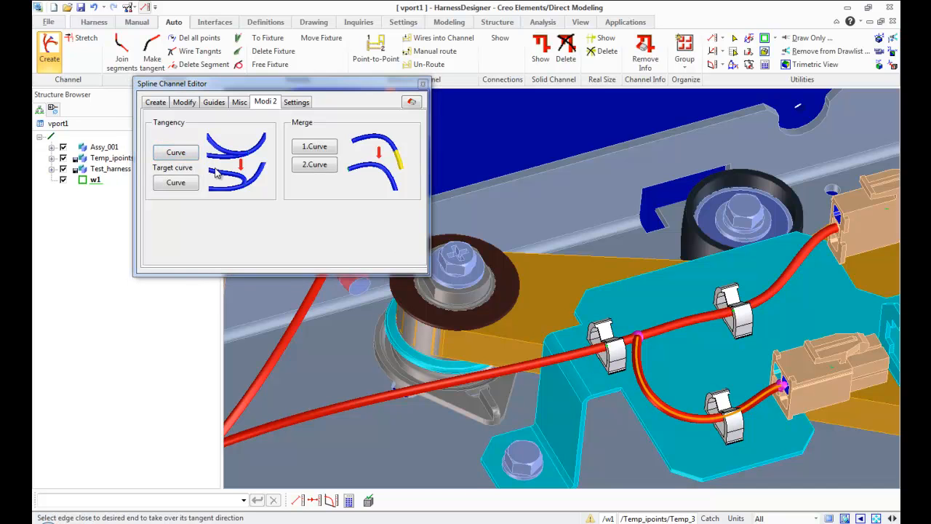
{"action": "left_click", "coordinate": [182, 184]}
{"action": "left_click", "coordinate": [520, 375]}
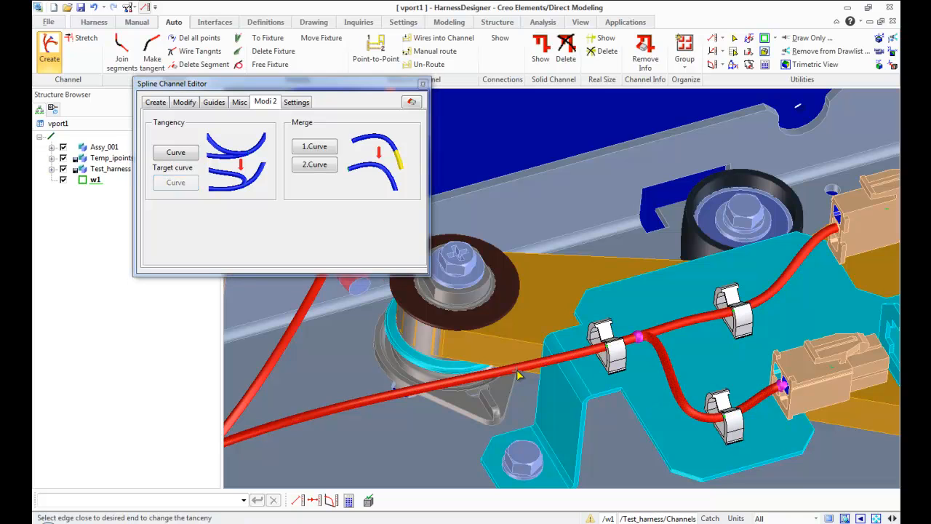